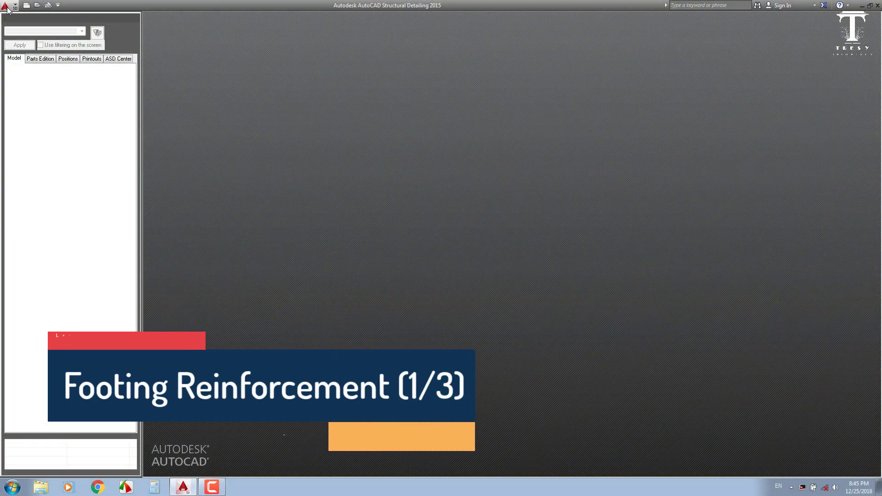
# Step: Open Formwork.dwg, select the footing at grids D and 1, and list the drawing positions
pyautogui.click(7, 8)
pyautogui.click(92, 80)
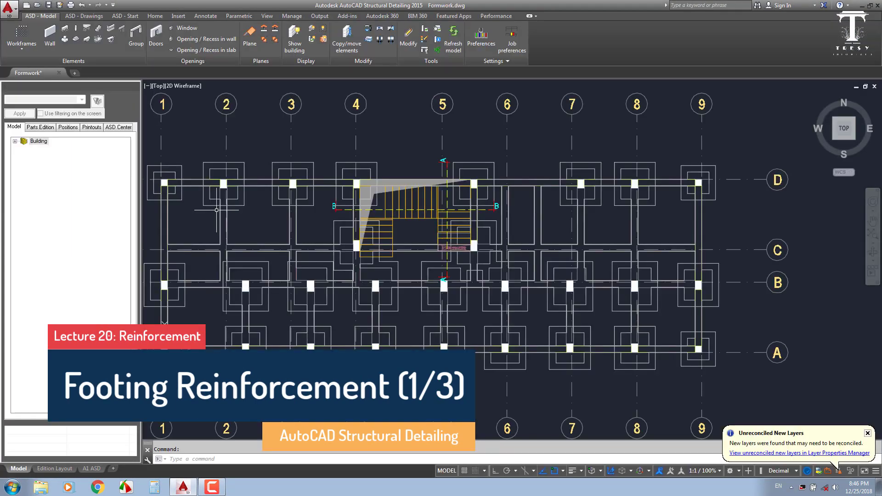
pyautogui.click(175, 184)
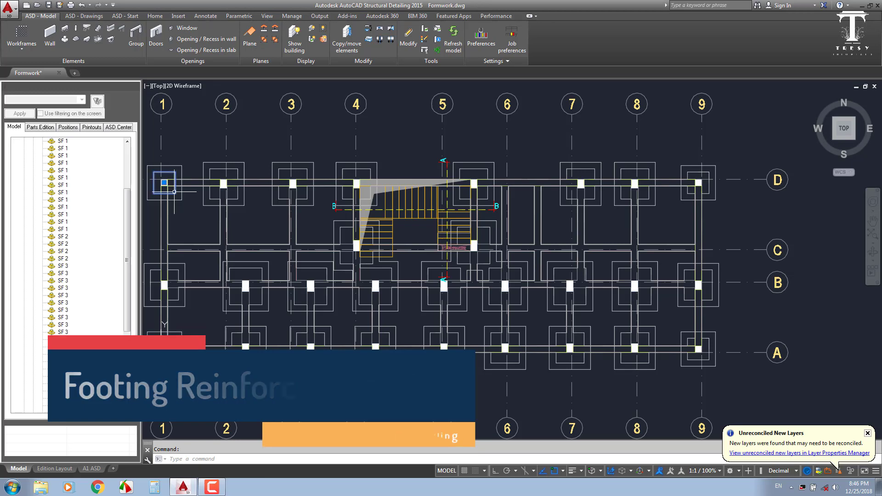
pyautogui.click(69, 127)
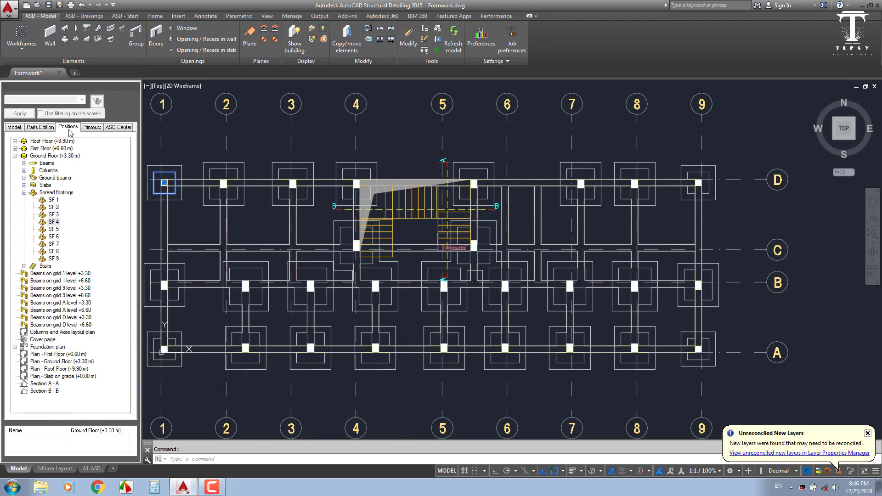
# Step: Export SF 4's formwork to a new reinforcement drawing named 'Footing Reinforcement'
pyautogui.rightClick(54, 224)
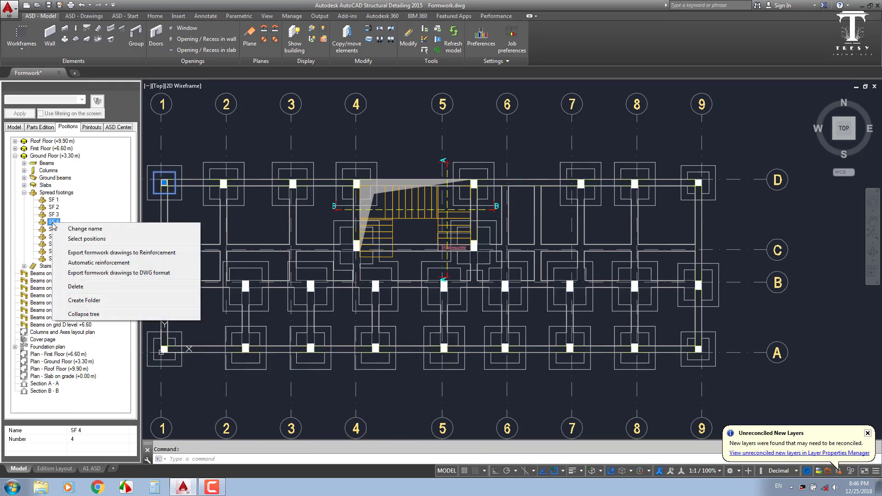
pyautogui.click(128, 253)
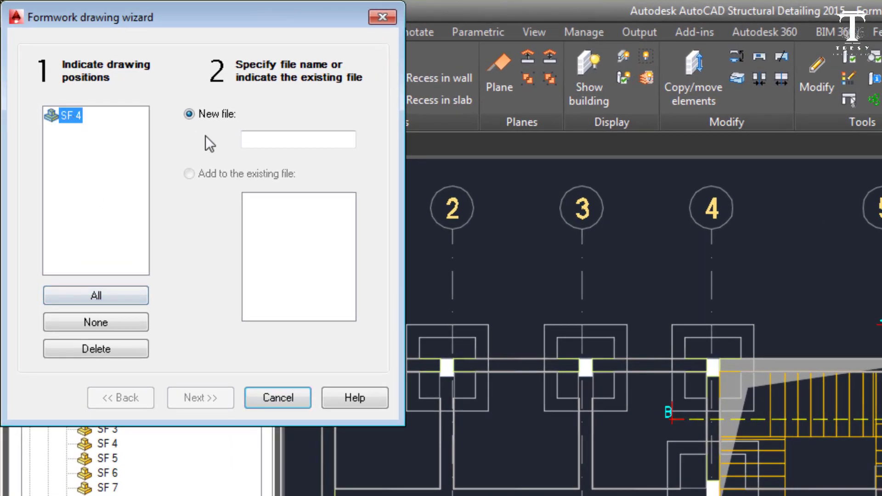
pyautogui.click(280, 143)
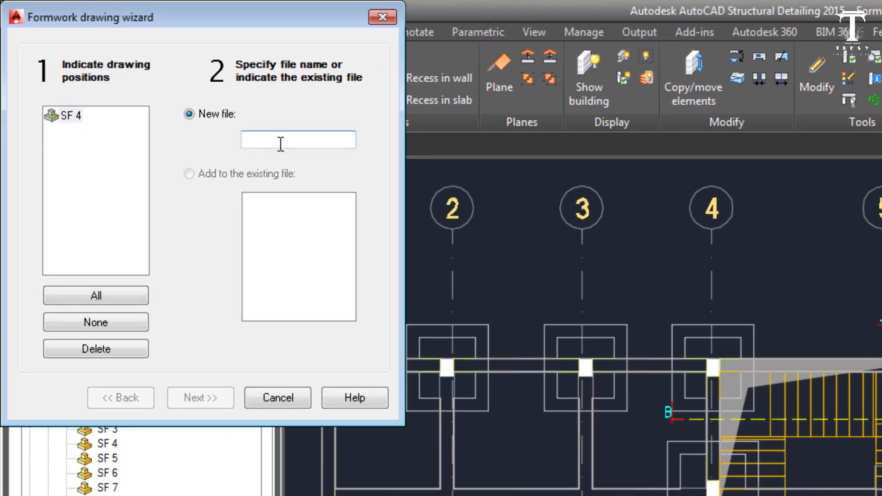
pyautogui.write('Footing Reinforcement')
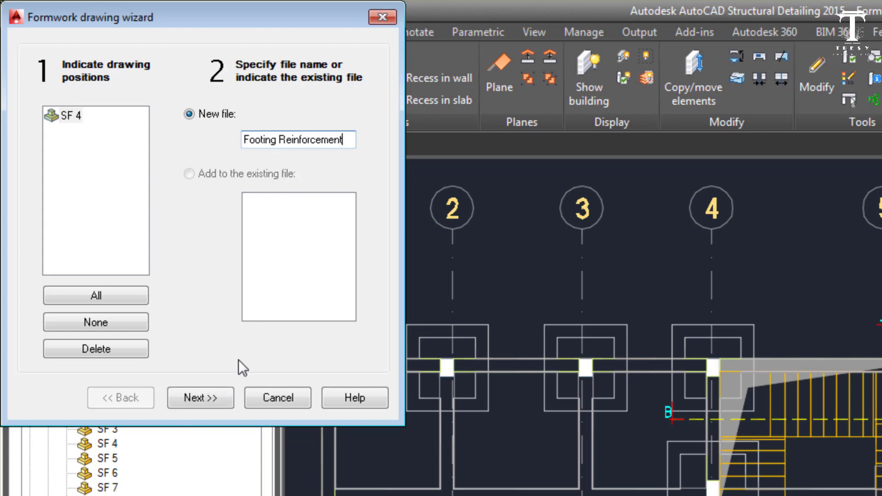
# Step: Add the hatched footing section view to the empty 1:25 layout slot
pyautogui.click(207, 390)
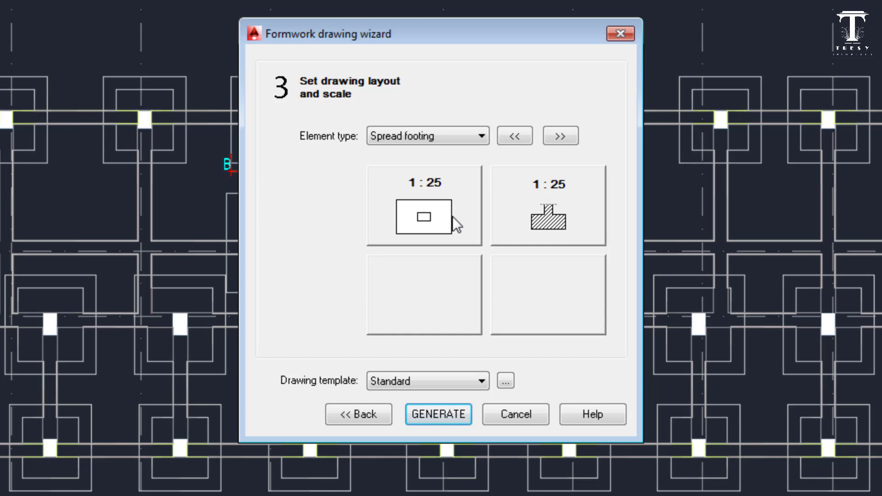
pyautogui.click(448, 300)
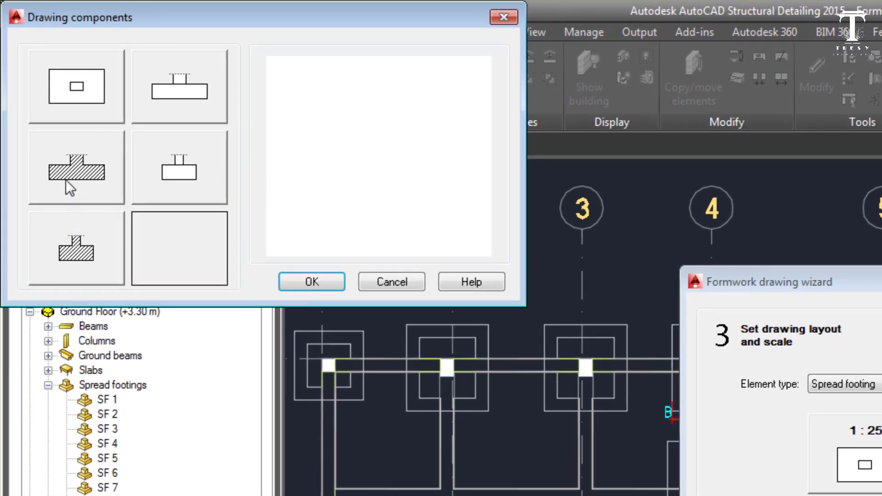
pyautogui.click(63, 167)
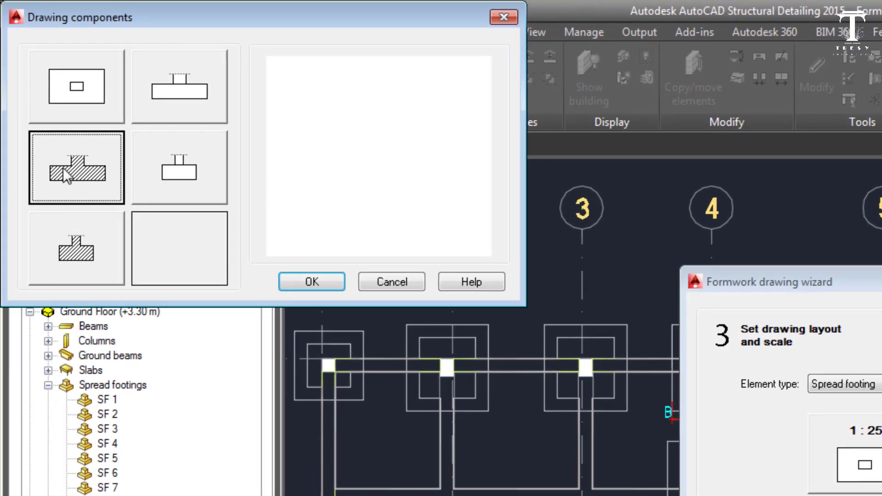
pyautogui.click(293, 279)
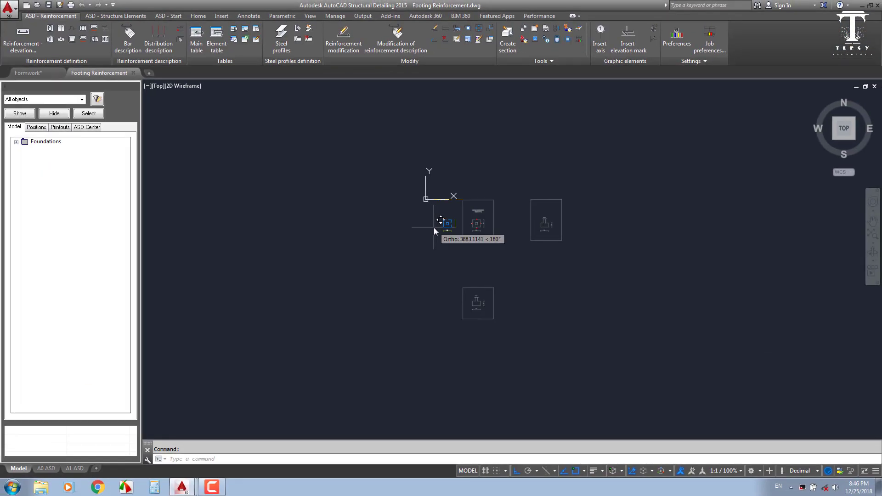
# Step: Place the generated footing views at the origin 0,0
pyautogui.click(433, 228)
pyautogui.press('Return')
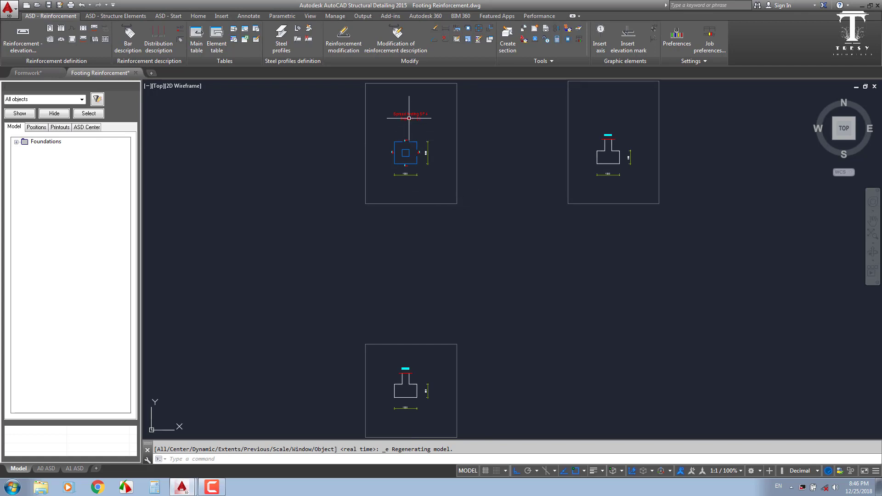
pyautogui.scroll(4, 409, 118)
# Step: Change the plan title from SF 4 to 'Spread footing SF 1'
pyautogui.doubleClick(448, 141)
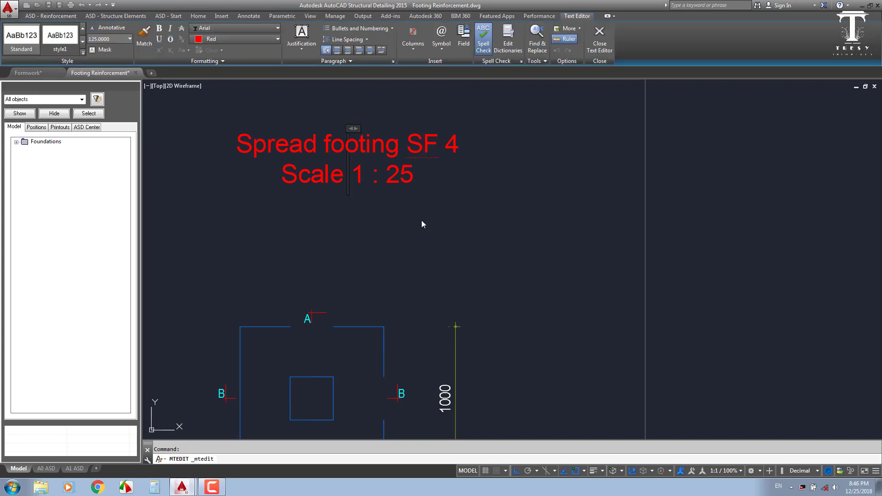
pyautogui.press('BackSpace')
pyautogui.write('1')
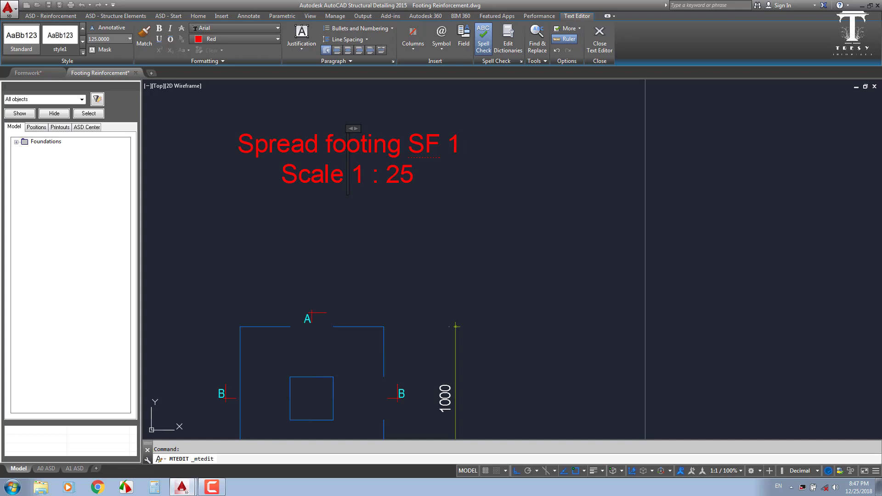
pyautogui.click(363, 210)
pyautogui.scroll(-2, 364, 210)
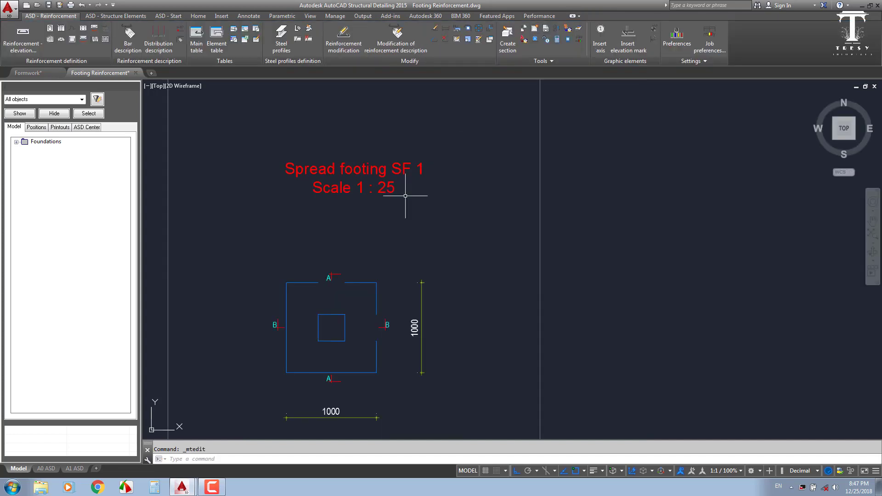
pyautogui.scroll(-5, 405, 195)
pyautogui.moveTo(448, 223); pyautogui.dragTo(417, 215, button='middle')
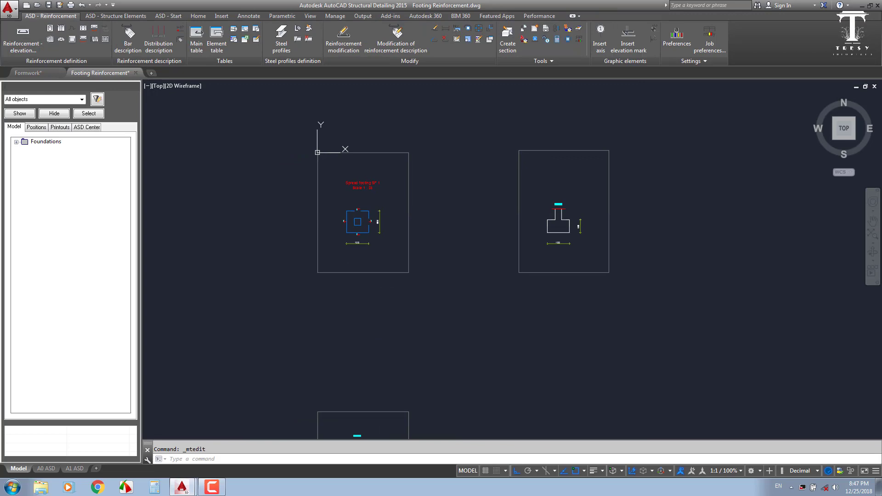
pyautogui.scroll(2, 384, 196)
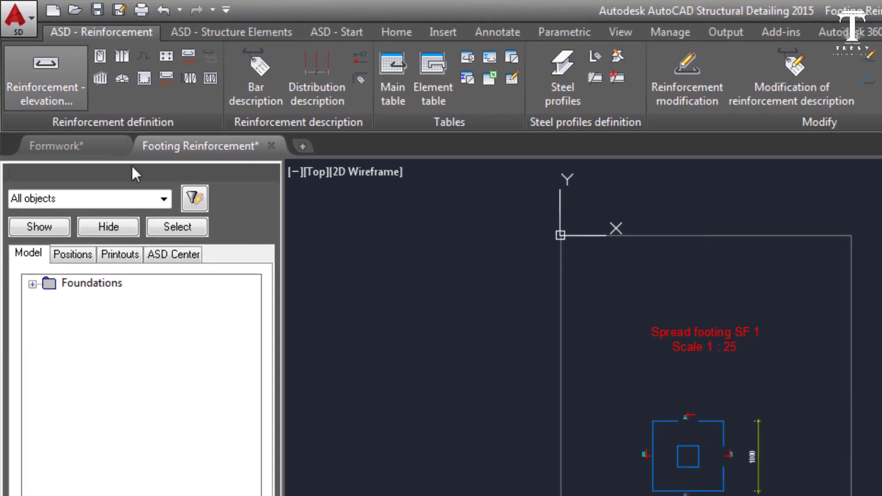
# Step: Set up an elevation bar: grade T, 12 mm diameter, 50 mm cover, 0° hooks both ends
pyautogui.click(132, 166)
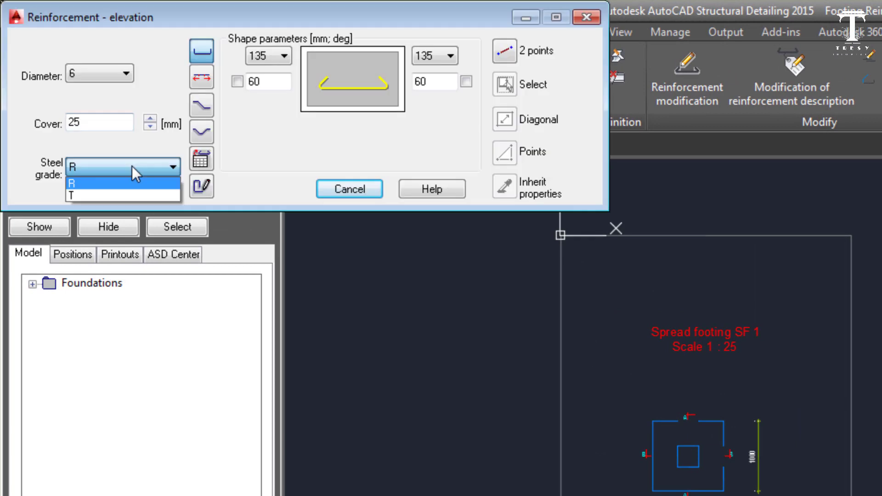
pyautogui.click(82, 193)
pyautogui.click(94, 126)
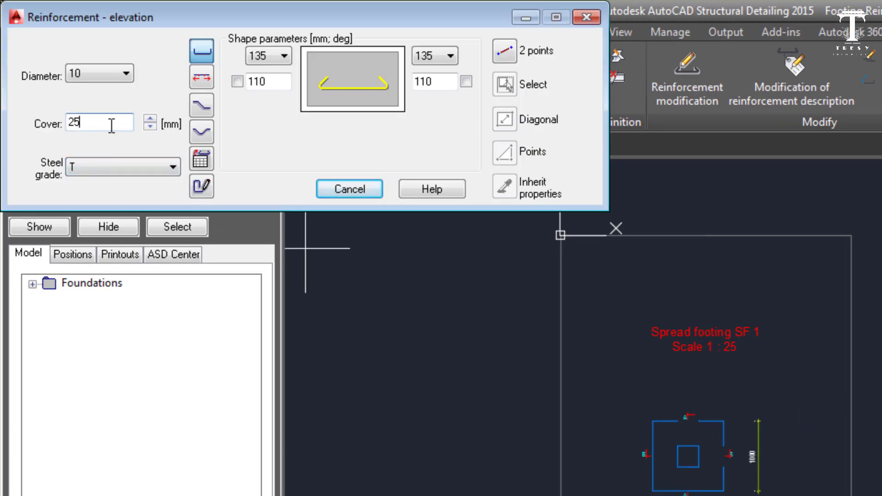
pyautogui.write('50')
pyautogui.click(122, 75)
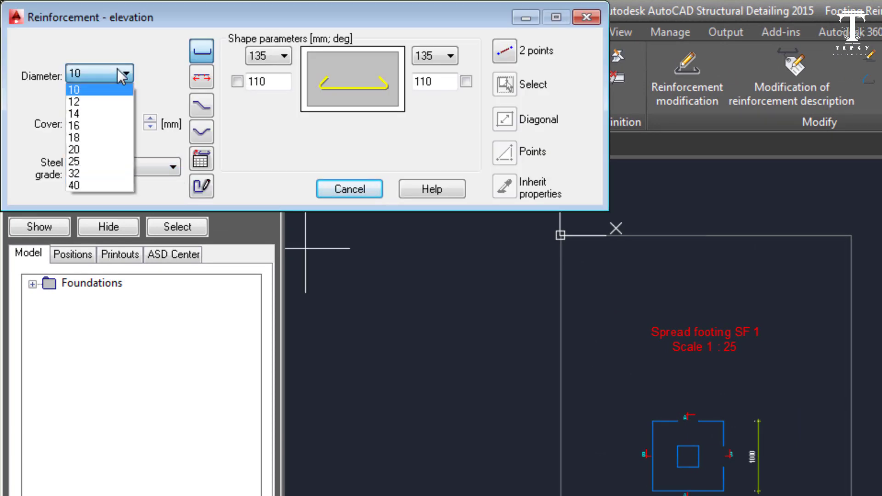
pyautogui.click(95, 100)
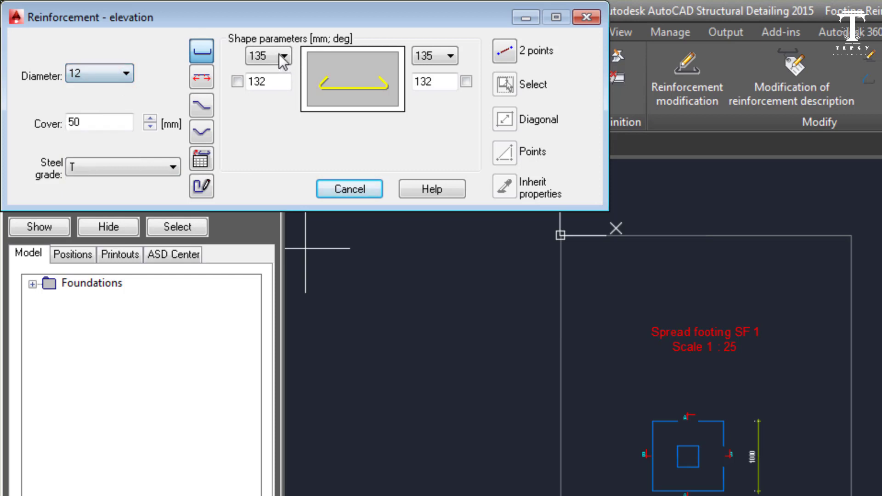
pyautogui.click(281, 55)
pyautogui.click(266, 71)
pyautogui.click(452, 62)
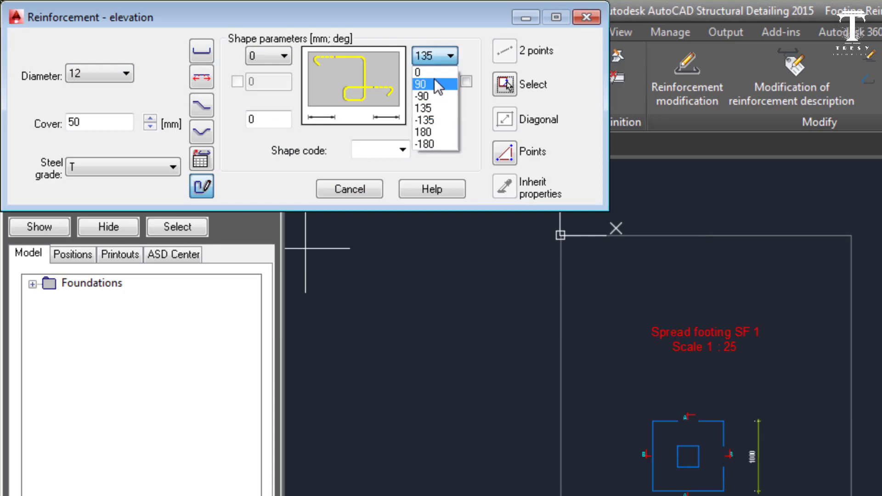
pyautogui.click(436, 71)
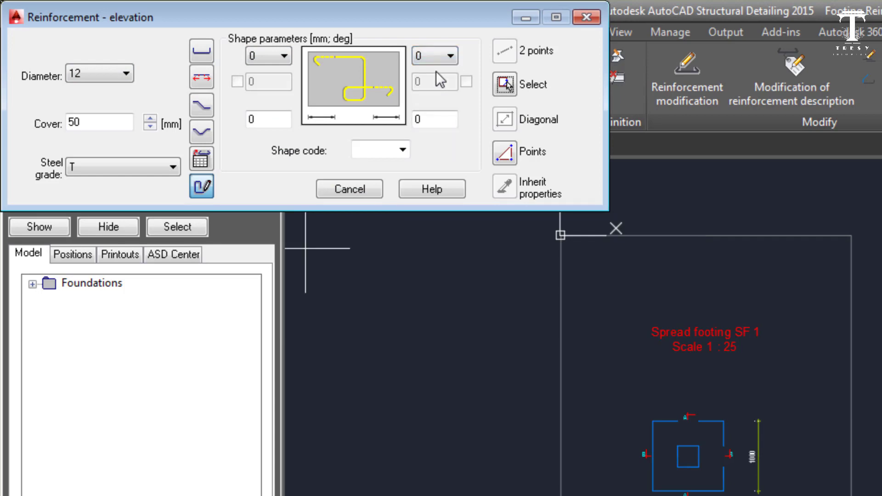
# Step: Draw the U-shaped bar through three corners in Section A-A and label it 01-T12
pyautogui.click(504, 153)
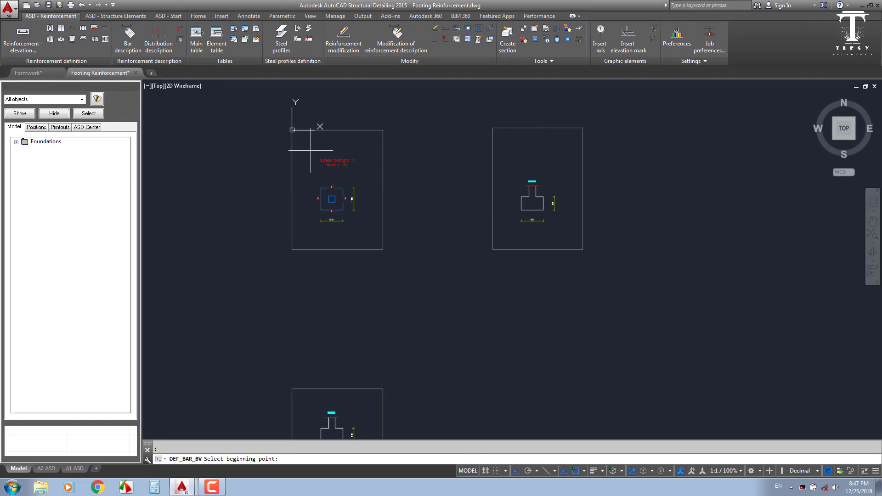
pyautogui.scroll(6, 568, 212)
pyautogui.click(467, 154)
pyautogui.click(384, 198)
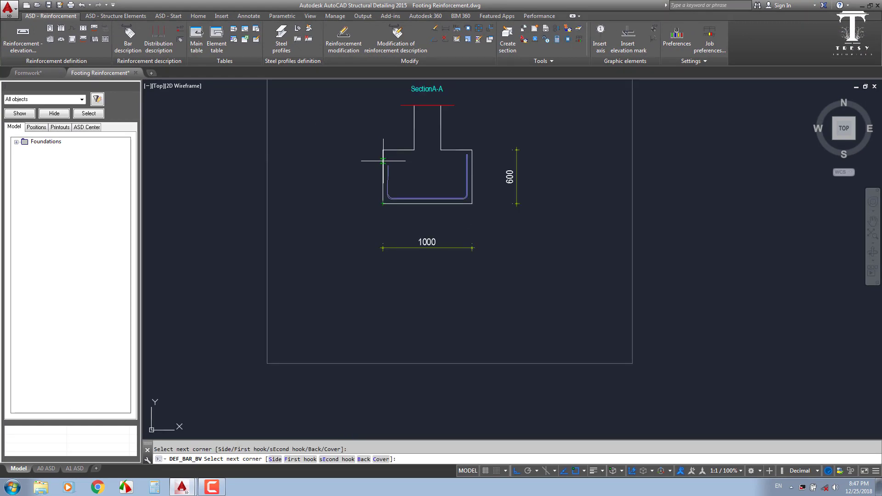
pyautogui.click(382, 150)
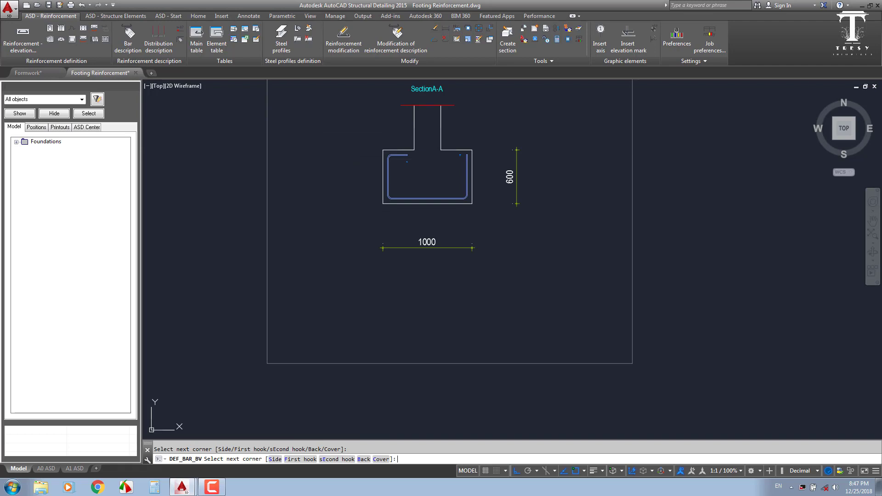
pyautogui.press('Return')
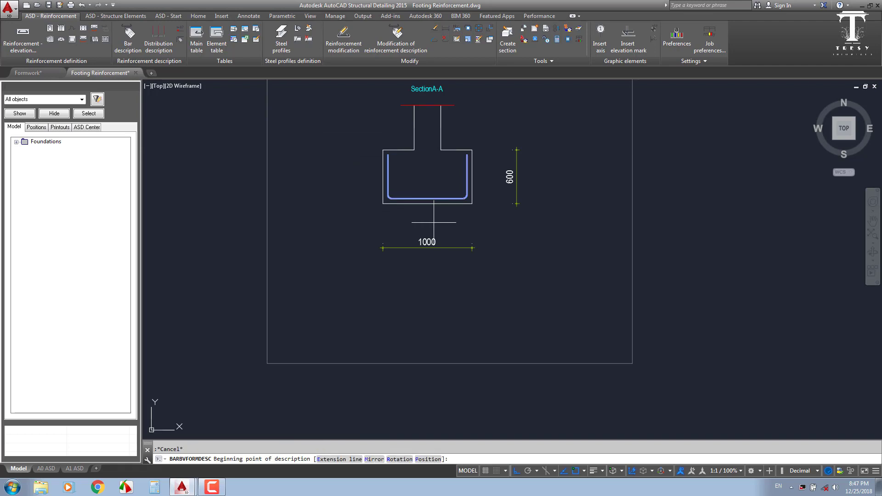
pyautogui.scroll(2, 403, 217)
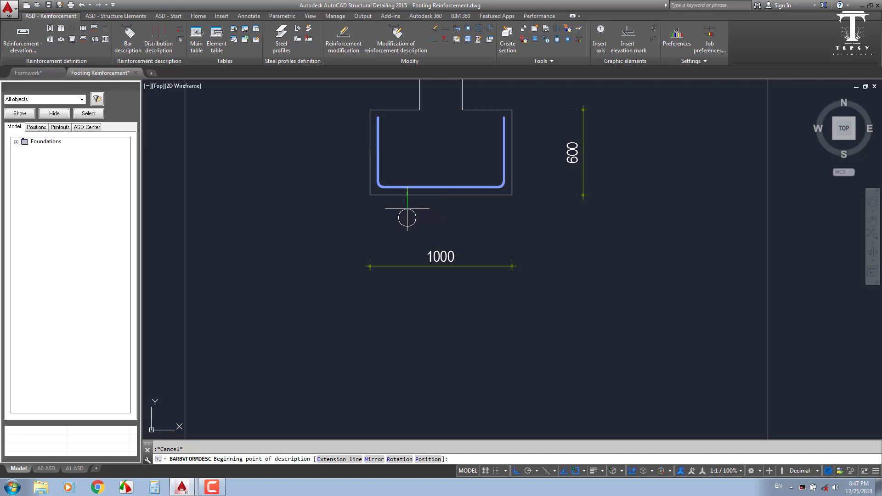
pyautogui.click(401, 207)
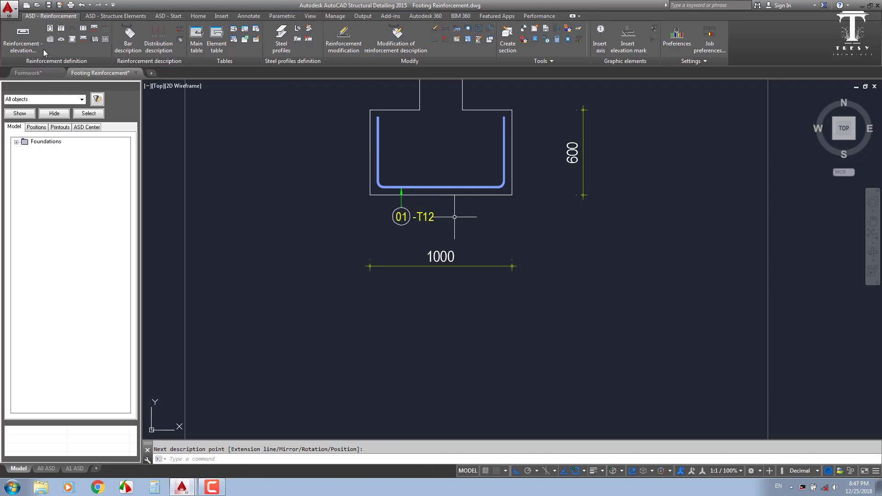
pyautogui.click(23, 34)
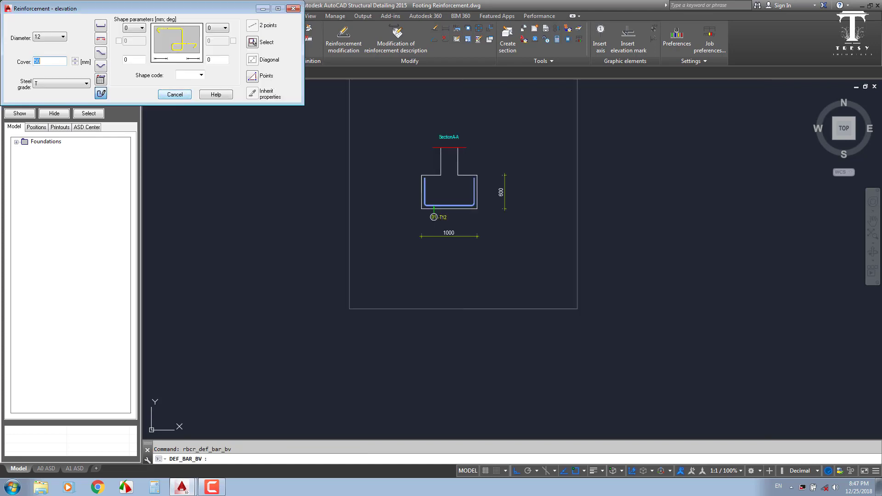
# Step: Draw the T12 U-bar through Section B-B's four footing corners and place its 02-T12 label
pyautogui.click(253, 42)
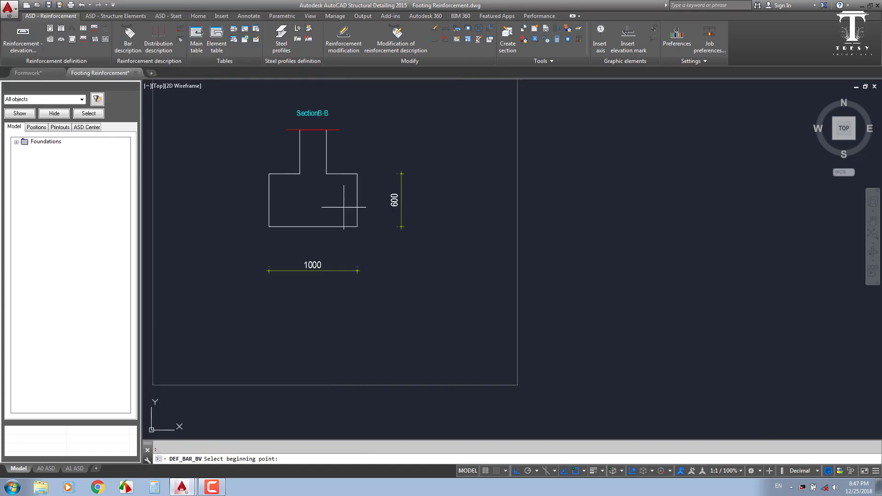
pyautogui.click(354, 170)
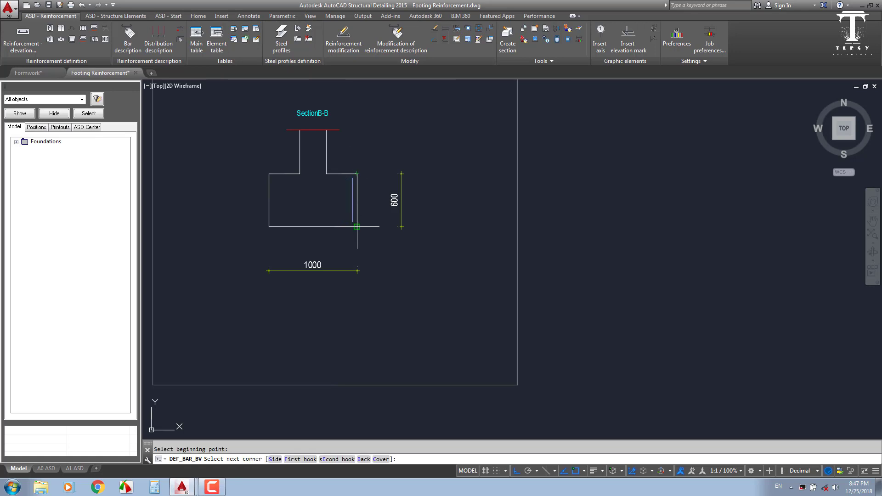
pyautogui.click(356, 227)
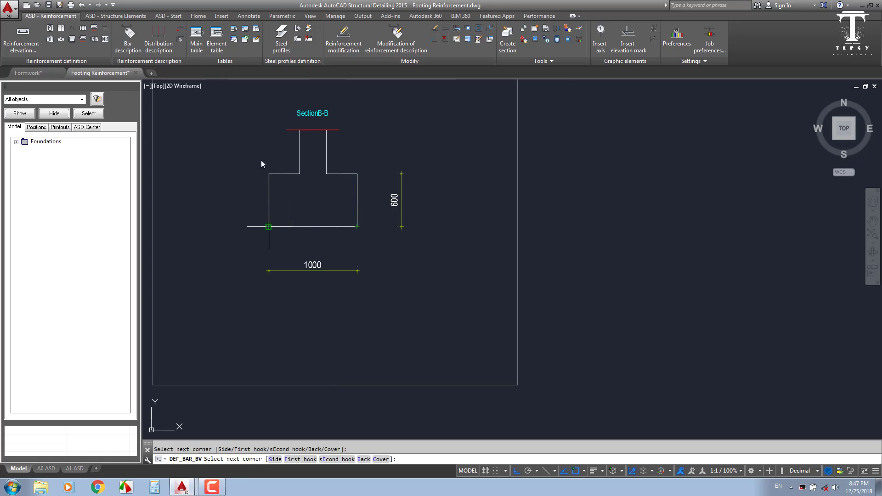
pyautogui.click(268, 227)
pyautogui.click(269, 174)
pyautogui.press('Return')
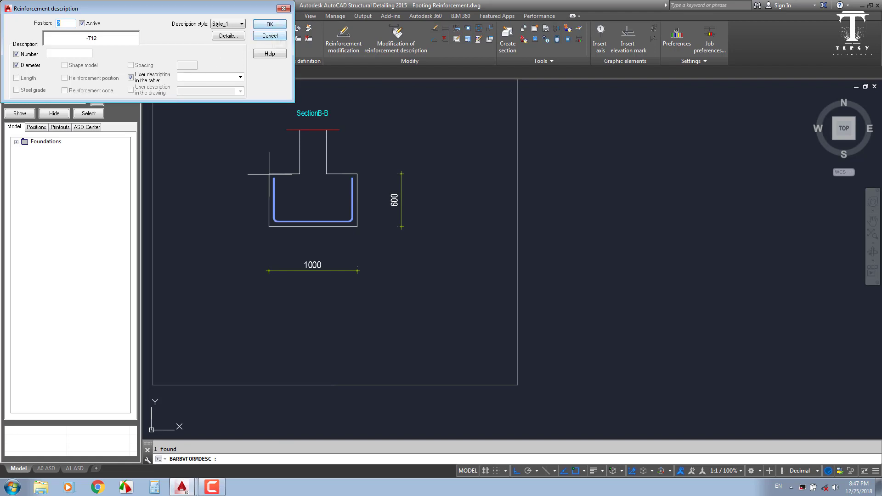
pyautogui.press('Return')
pyautogui.click(281, 291)
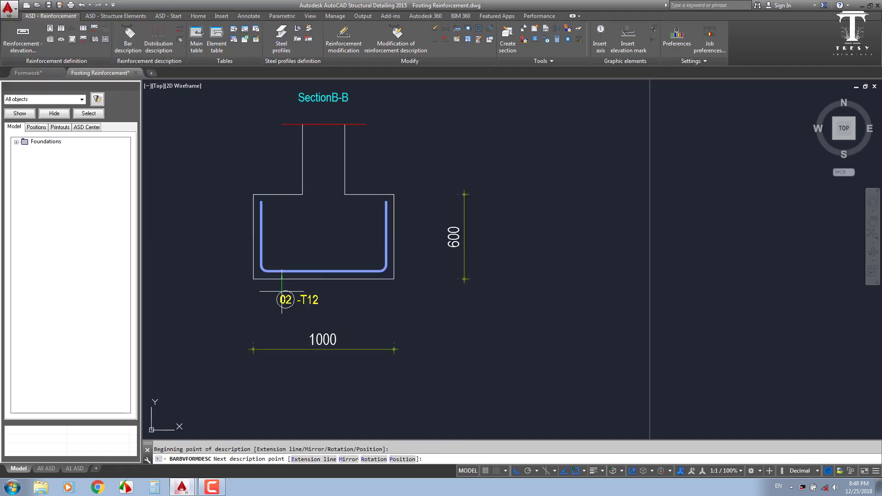
pyautogui.scroll(-2, 301, 251)
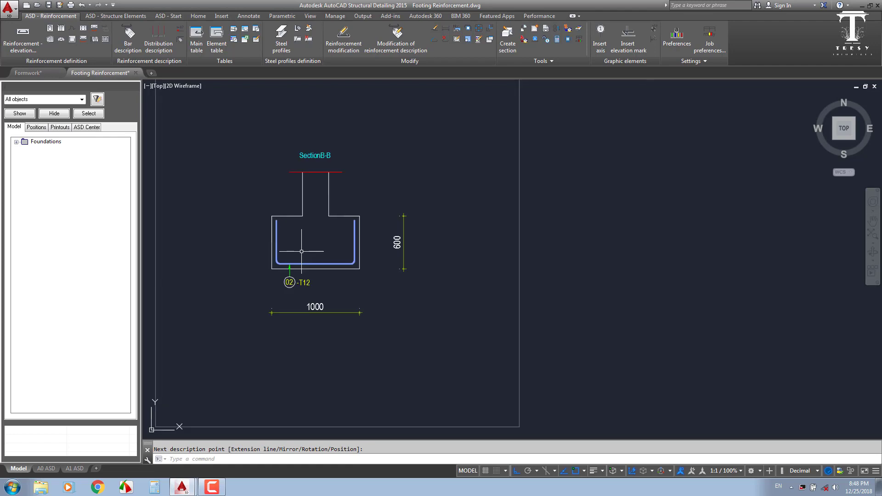
pyautogui.scroll(-3, 301, 251)
pyautogui.moveTo(311, 142); pyautogui.dragTo(308, 104, button='middle')
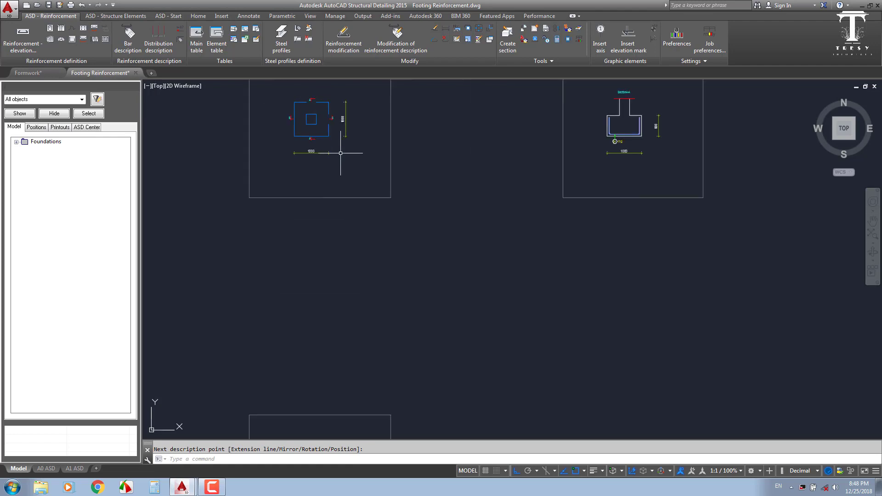
pyautogui.scroll(4, 296, 111)
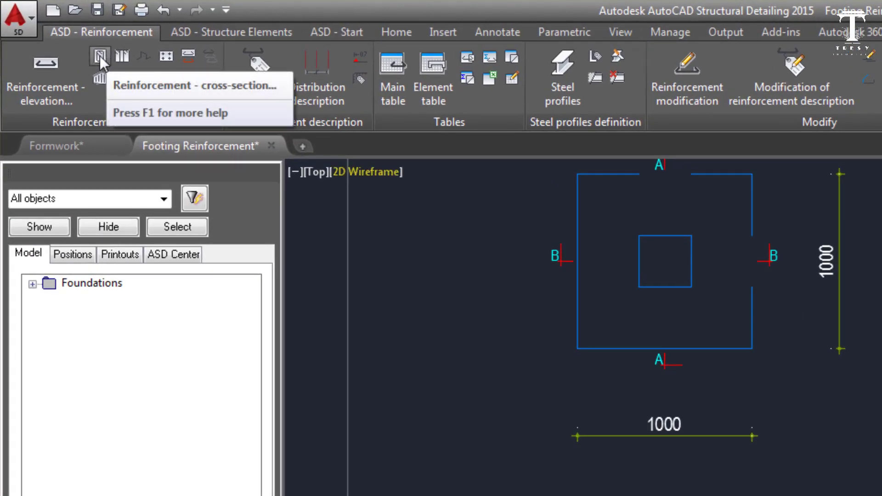
# Step: Draw a square T10 bar by two diagonal corners in the footing plan, labelled 03-T10
pyautogui.click(100, 56)
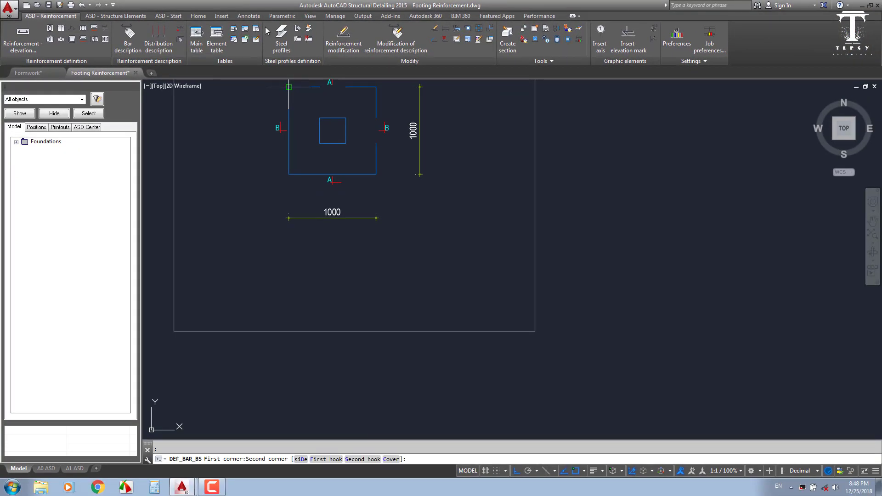
pyautogui.click(289, 87)
pyautogui.click(272, 28)
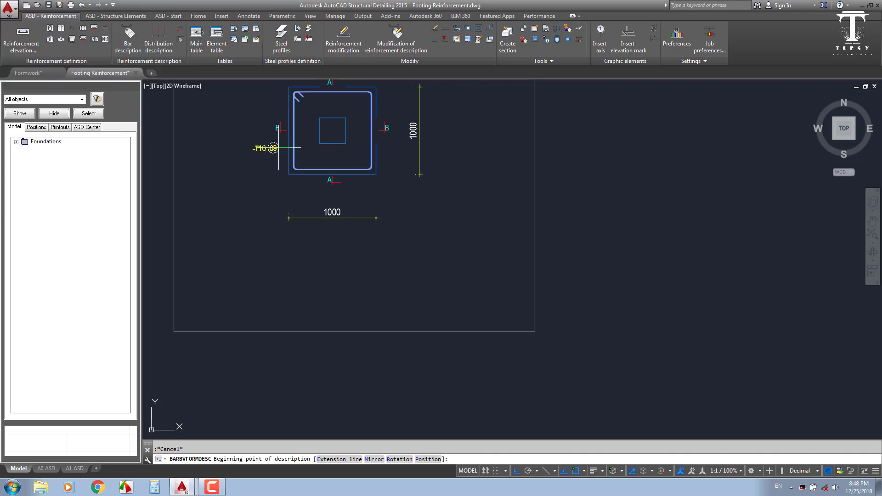
pyautogui.scroll(2, 365, 183)
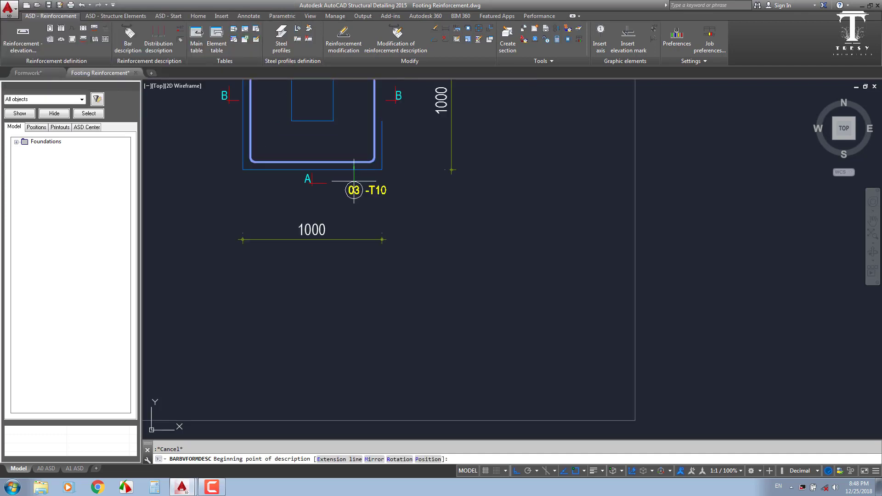
pyautogui.click(354, 182)
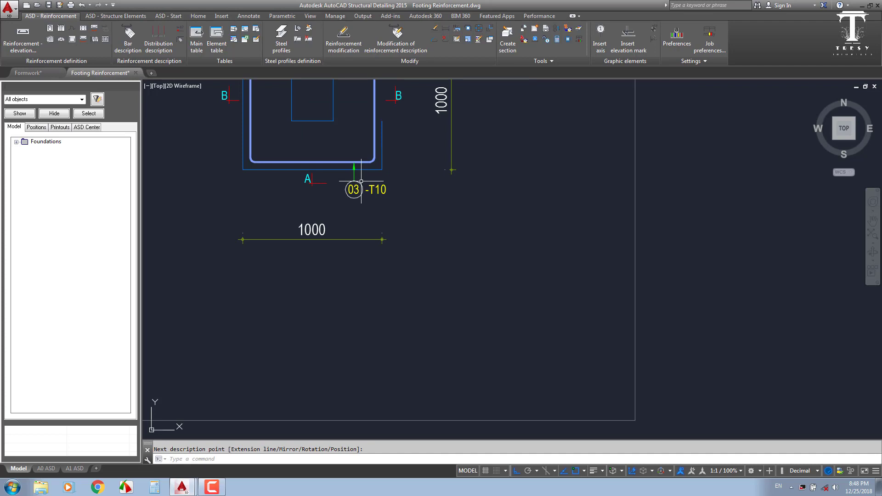
pyautogui.scroll(-2, 353, 182)
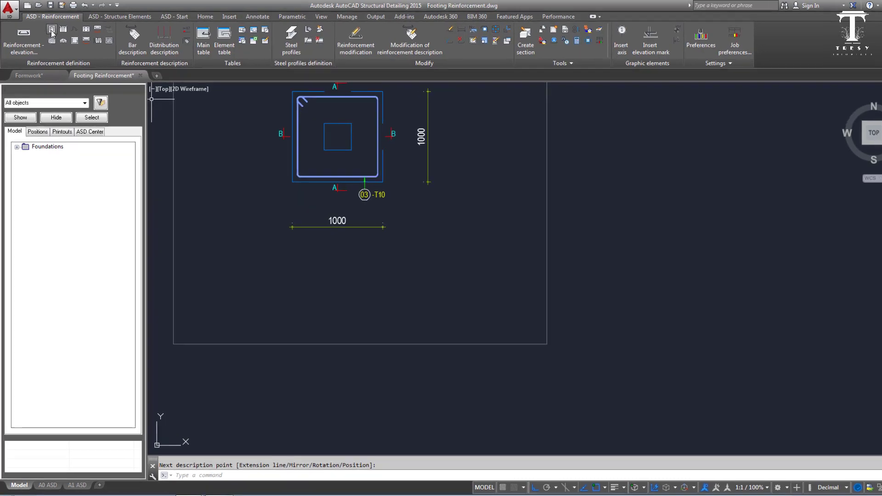
pyautogui.click(51, 30)
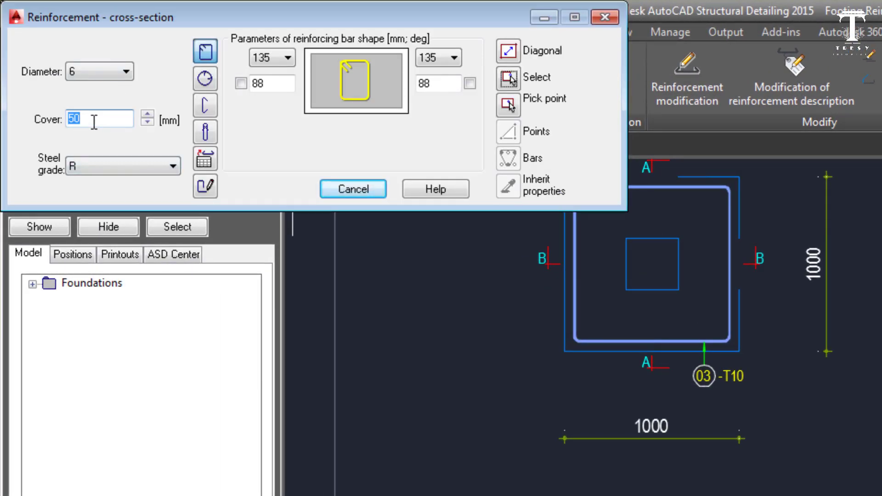
# Step: Draw an 8 mm grade R stirrup with 25 mm cover around the column, labelled 04-R8
pyautogui.write('25')
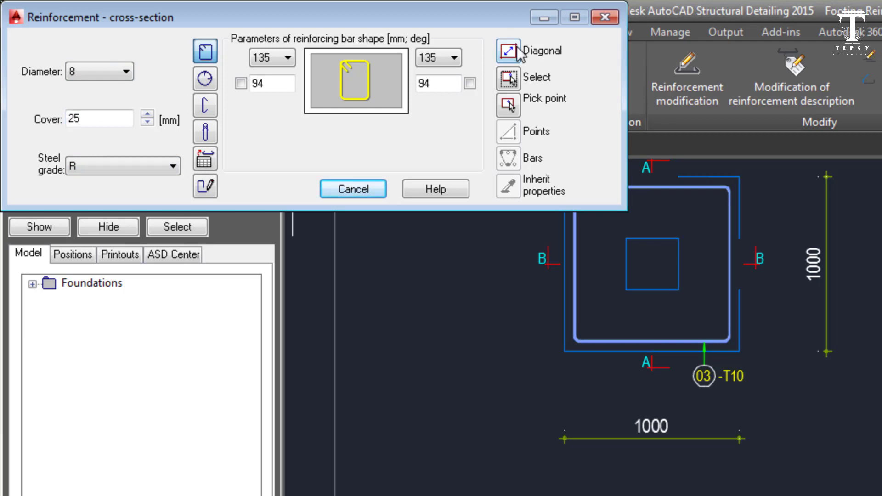
pyautogui.click(509, 50)
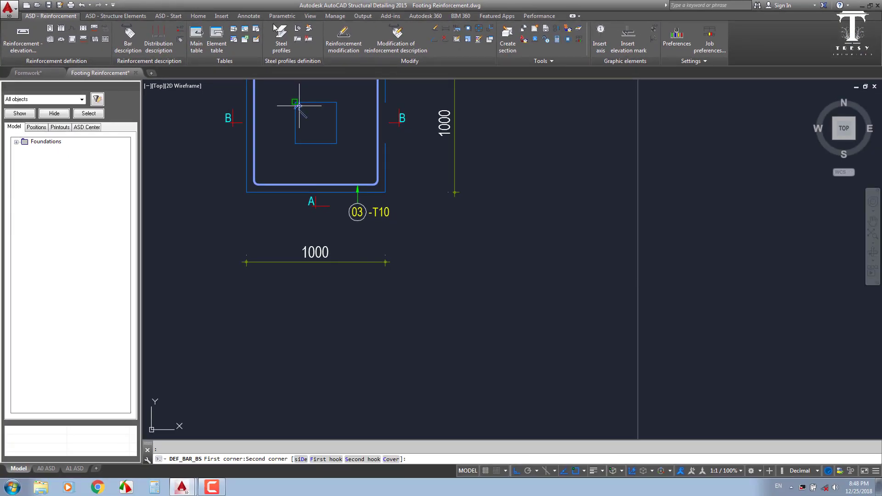
pyautogui.click(299, 106)
pyautogui.moveTo(304, 118); pyautogui.dragTo(304, 197, button='middle')
pyautogui.scroll(2, 303, 177)
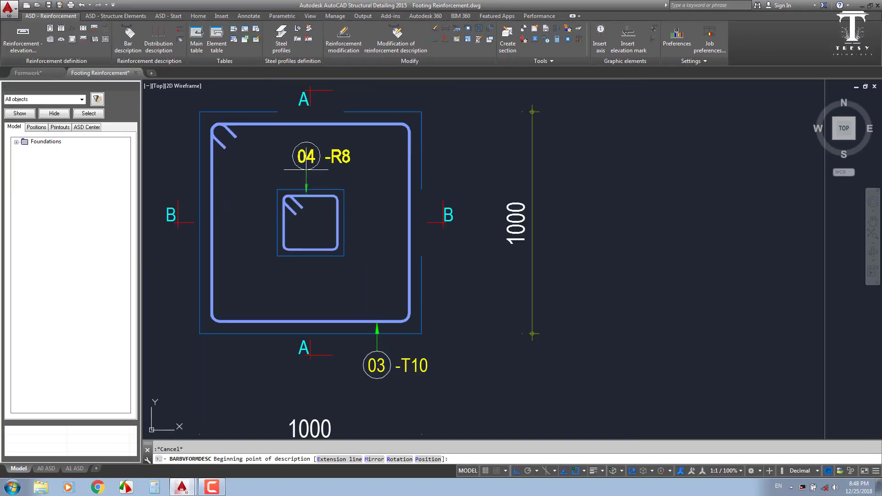
pyautogui.click(303, 171)
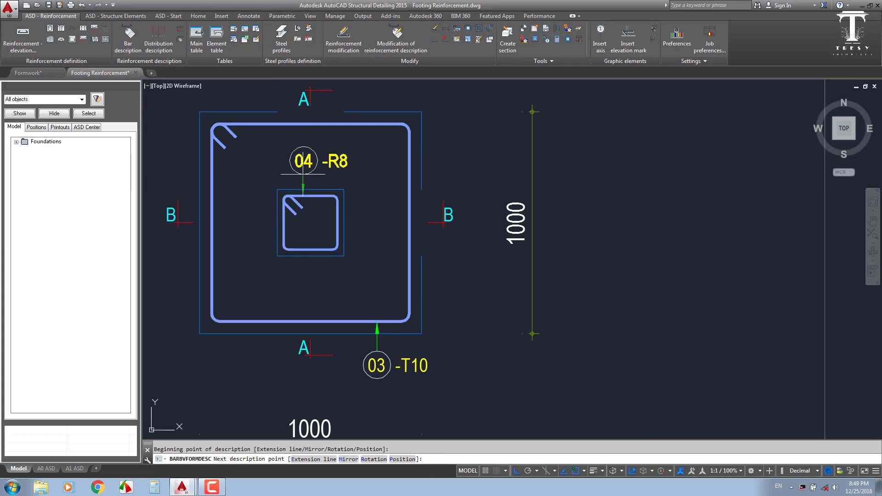
pyautogui.scroll(-4, 304, 171)
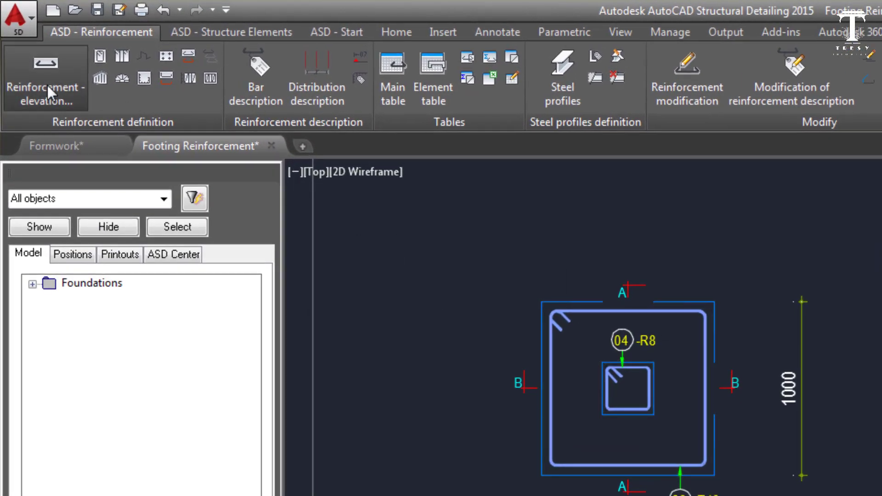
# Step: Set the elevation bar to 16 mm diameter with 35 mm cover
pyautogui.click(47, 85)
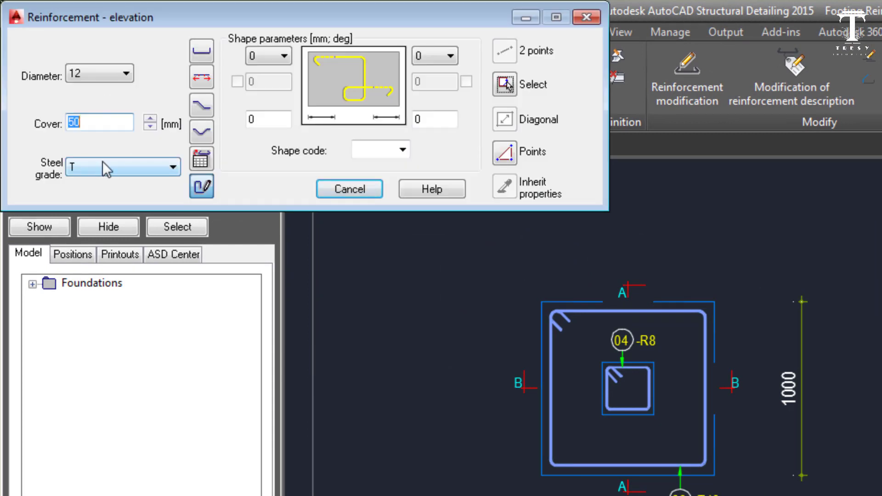
pyautogui.click(102, 76)
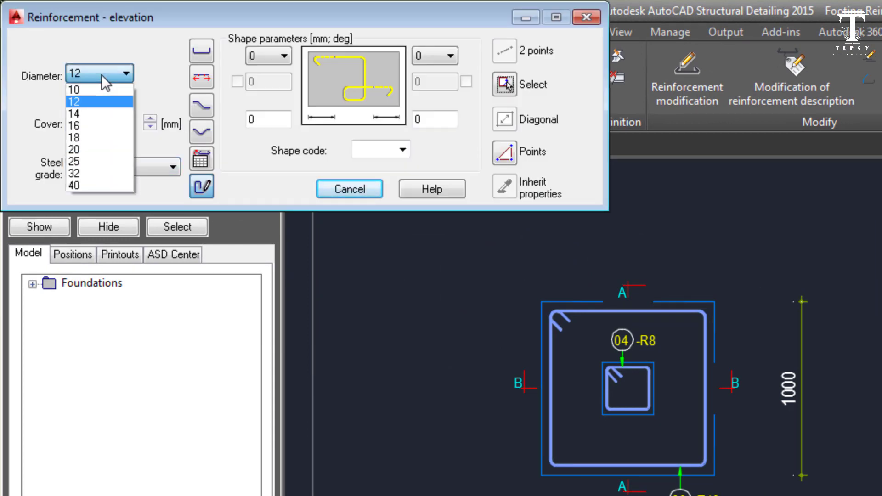
pyautogui.click(99, 124)
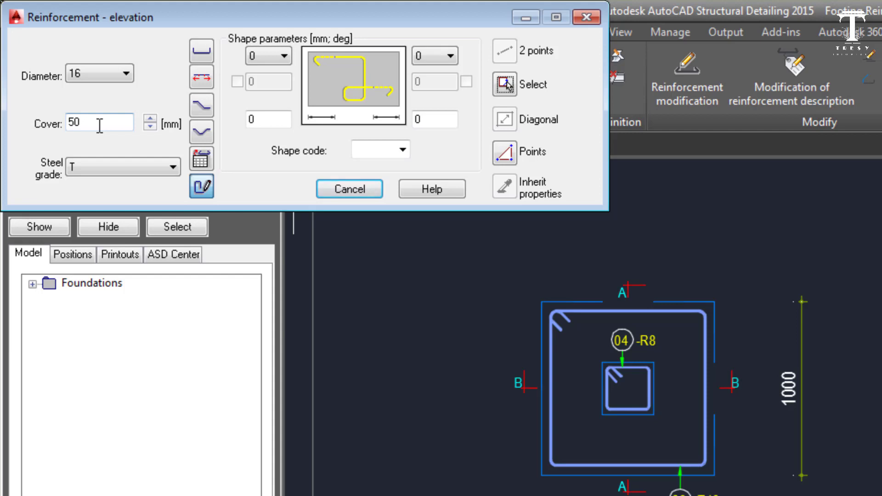
pyautogui.doubleClick(99, 124)
pyautogui.write('35')
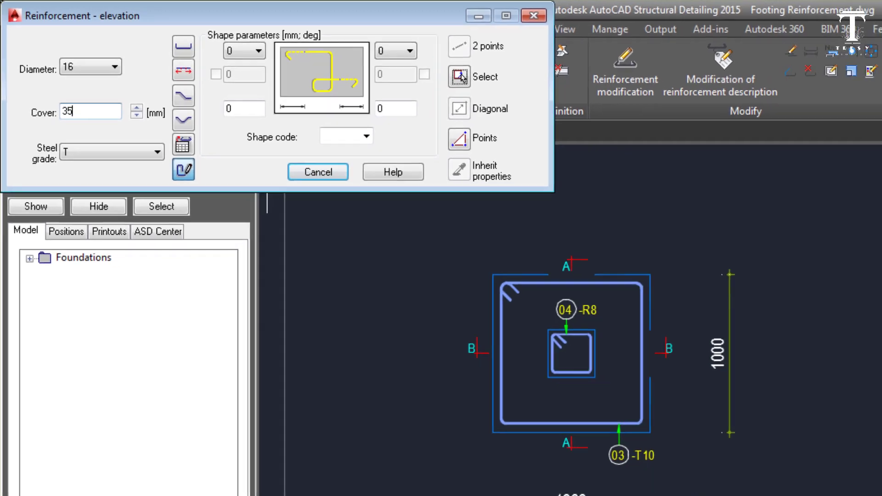
pyautogui.press('Return')
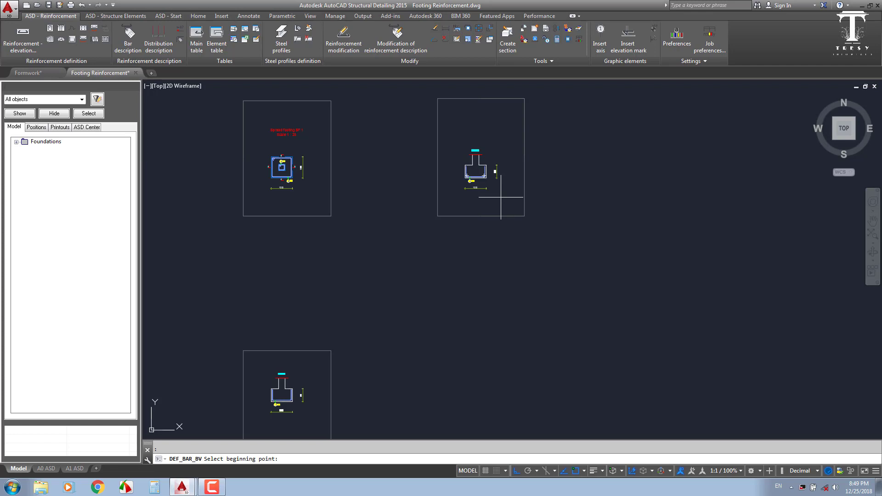
# Step: Place the L-shaped T16 bar from the footing top under the column with a 300 side length
pyautogui.scroll(8, 487, 163)
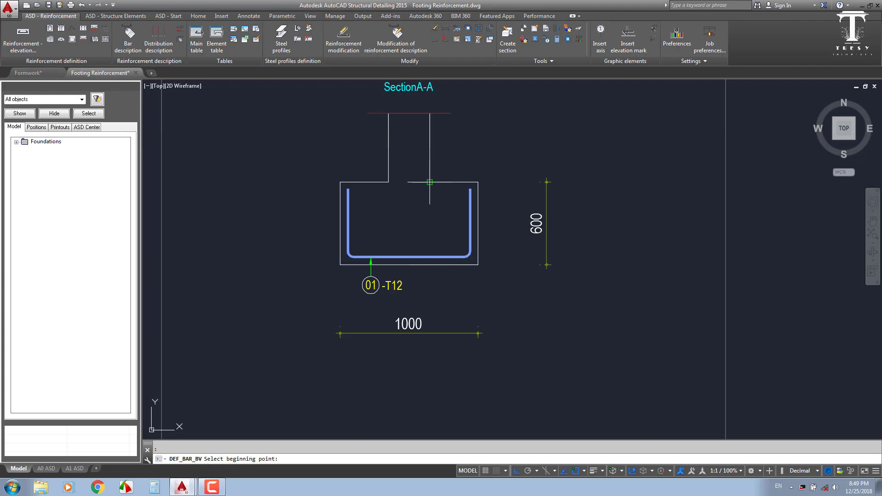
pyautogui.click(429, 181)
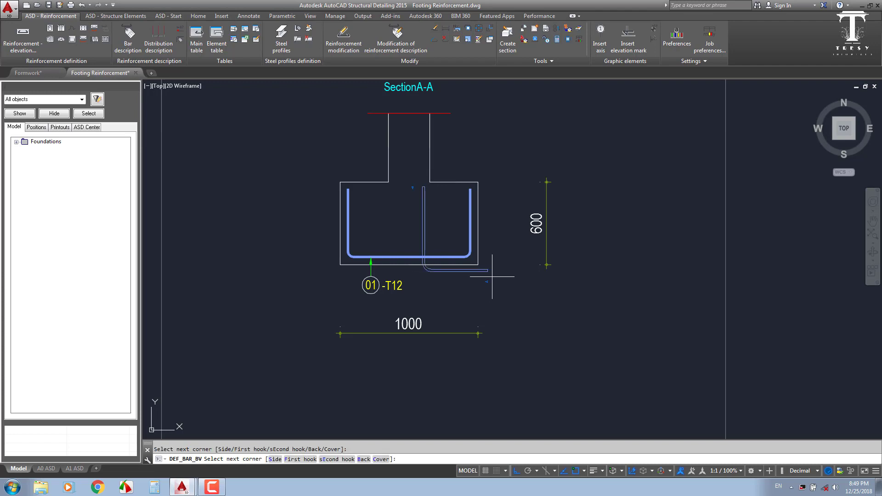
pyautogui.write('s')
pyautogui.press('Return')
pyautogui.write('300')
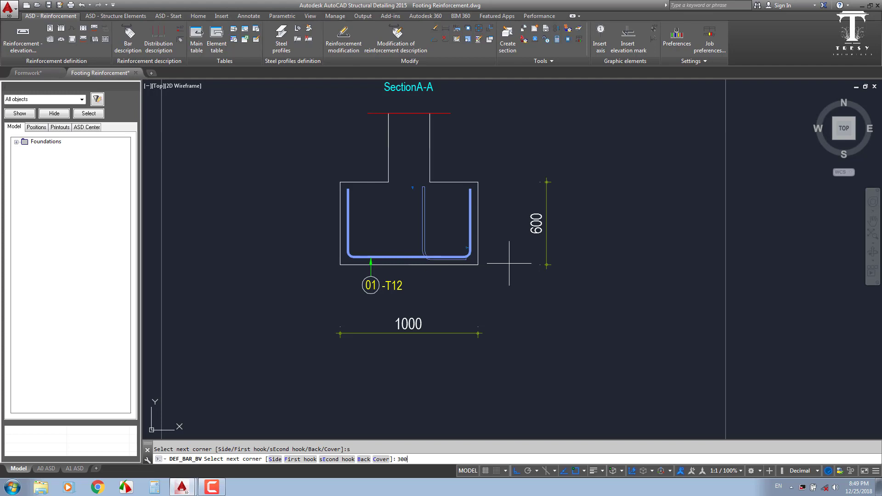
pyautogui.press('Return')
pyautogui.press('Return')
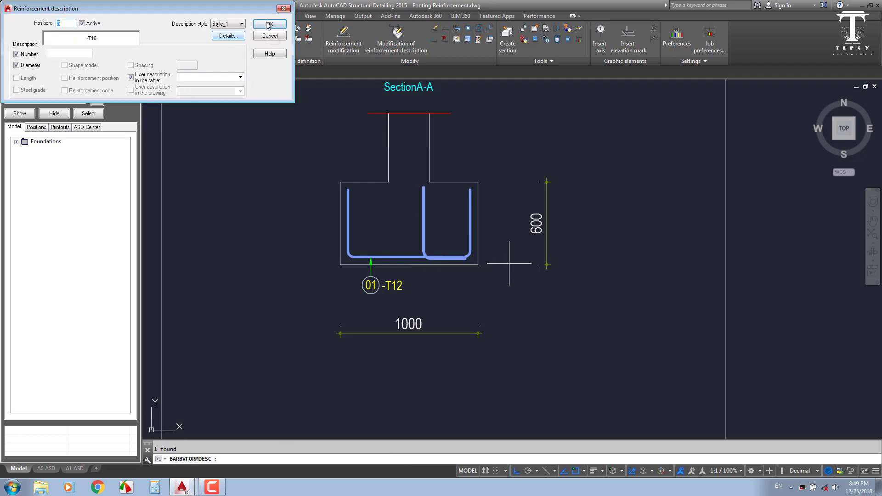
# Step: Label the bar 05-T16 beside the column and stretch it up into the column
pyautogui.click(269, 25)
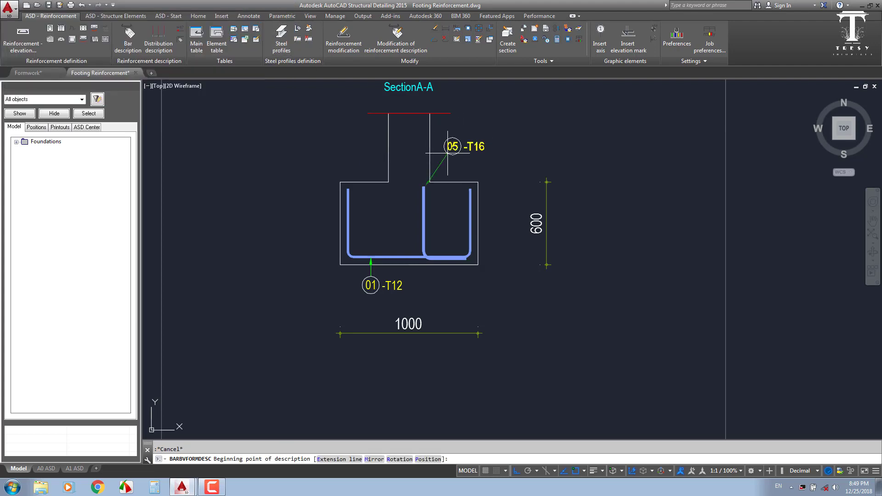
pyautogui.click(452, 147)
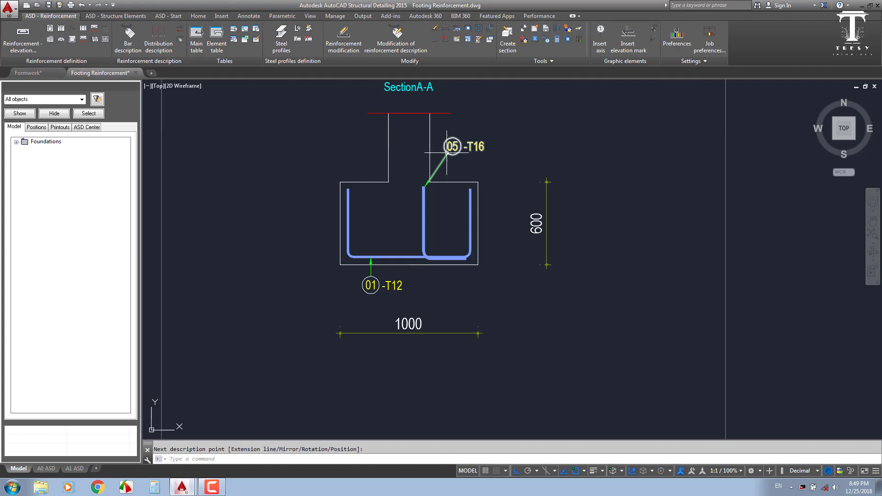
pyautogui.click(423, 202)
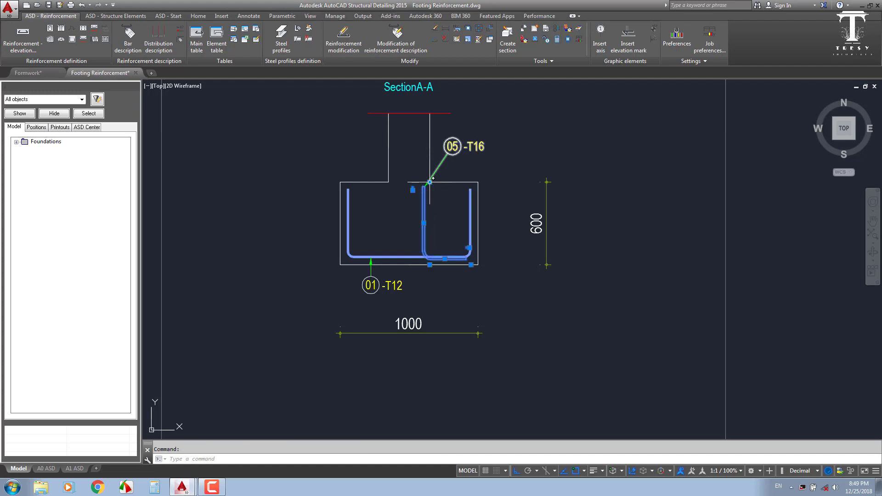
pyautogui.click(430, 182)
pyautogui.write('99')
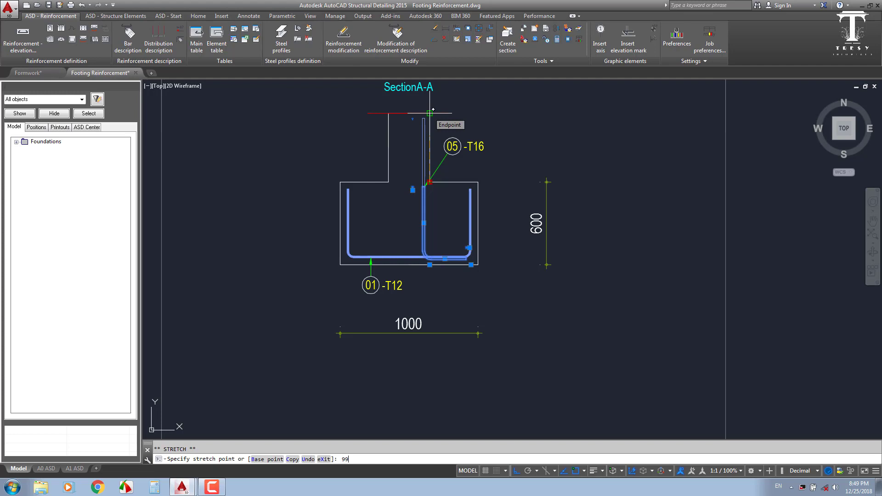
pyautogui.press('Return')
pyautogui.scroll(-2, 459, 184)
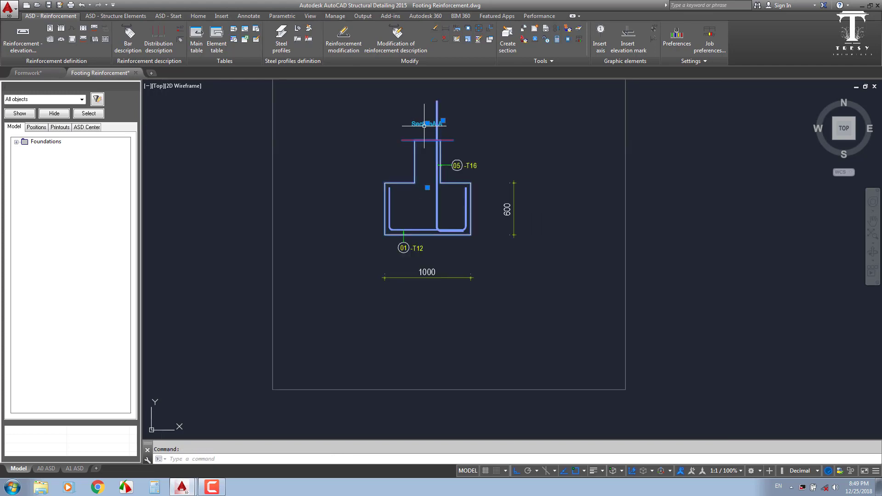
# Step: Move the Section A-A title down 2000 to sit beneath the 1000 dimension
pyautogui.click(427, 187)
pyautogui.write('2000')
pyautogui.press('Return')
pyautogui.press('Escape')
pyautogui.scroll(-1, 505, 237)
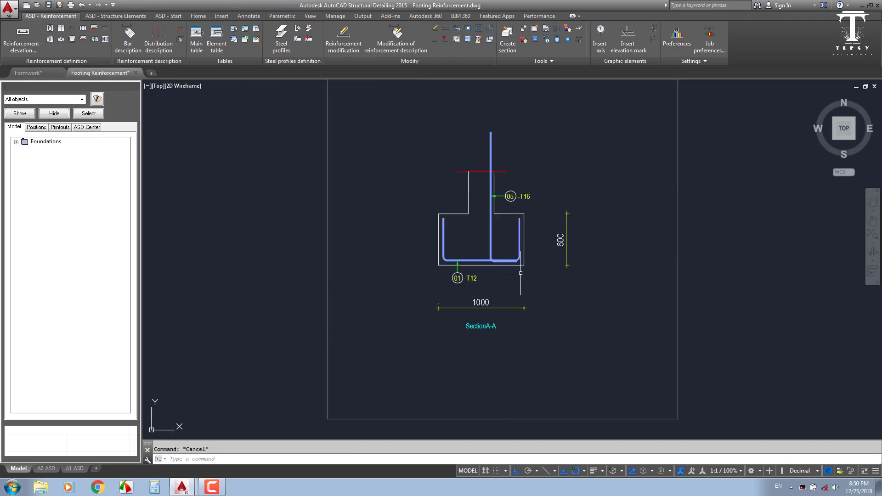
pyautogui.scroll(-2, 337, 264)
pyautogui.moveTo(343, 267); pyautogui.dragTo(449, 282, button='middle')
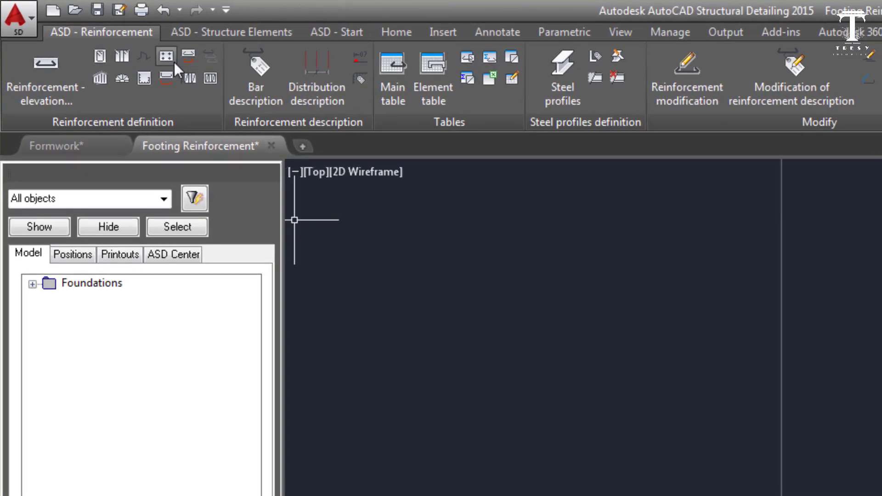
# Step: Distribute T12 point bars at 140 mm spacing along Section B-B's bottom bar
pyautogui.click(174, 63)
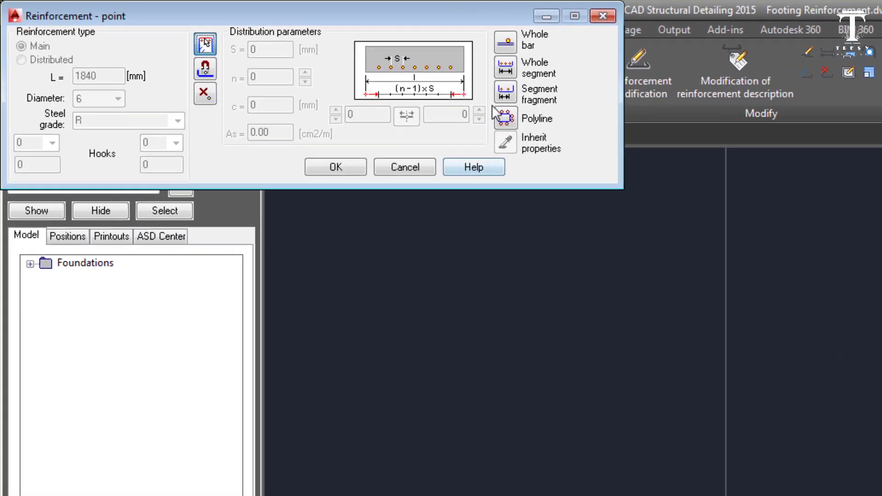
pyautogui.click(180, 90)
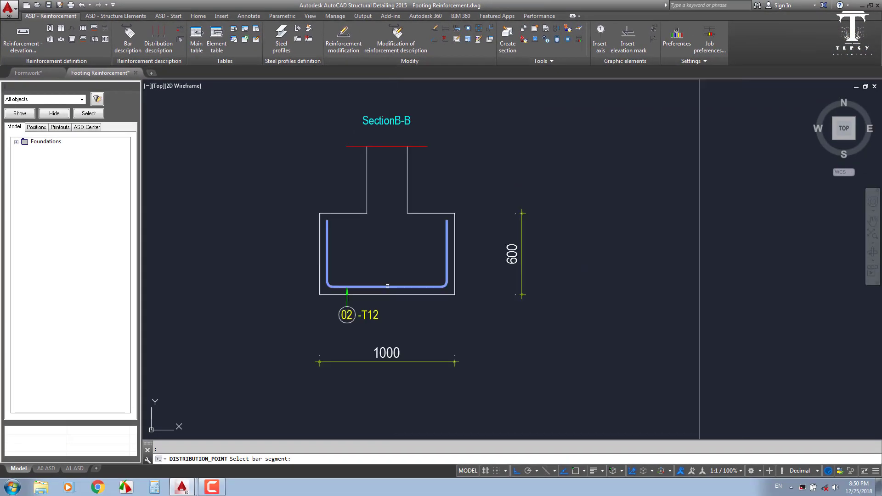
pyautogui.click(387, 287)
pyautogui.press('Return')
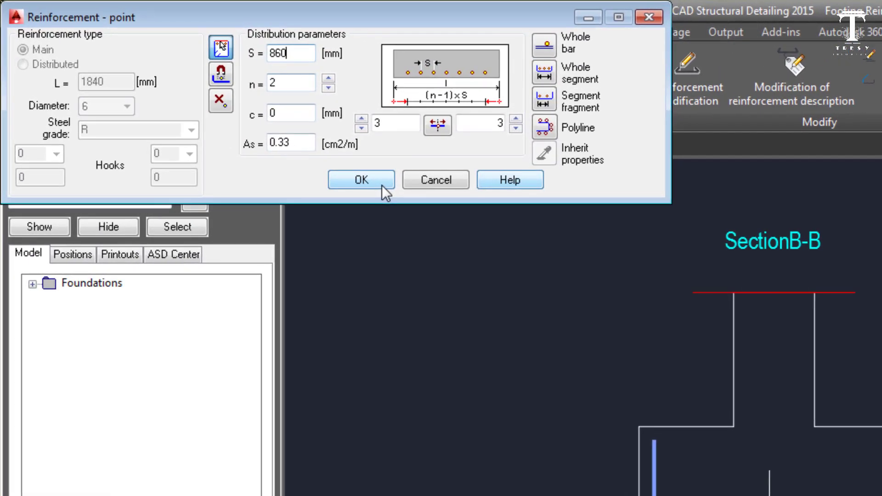
pyautogui.press('BackSpace')
pyautogui.press('BackSpace')
pyautogui.press('BackSpace')
pyautogui.write('140')
pyautogui.click(382, 186)
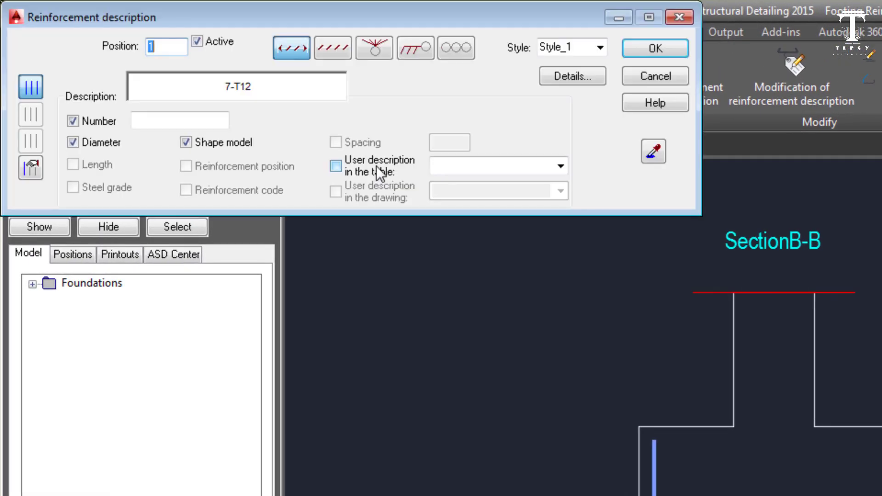
# Step: Add a radial-style distribution description labelled 01 7-T12
pyautogui.click(376, 54)
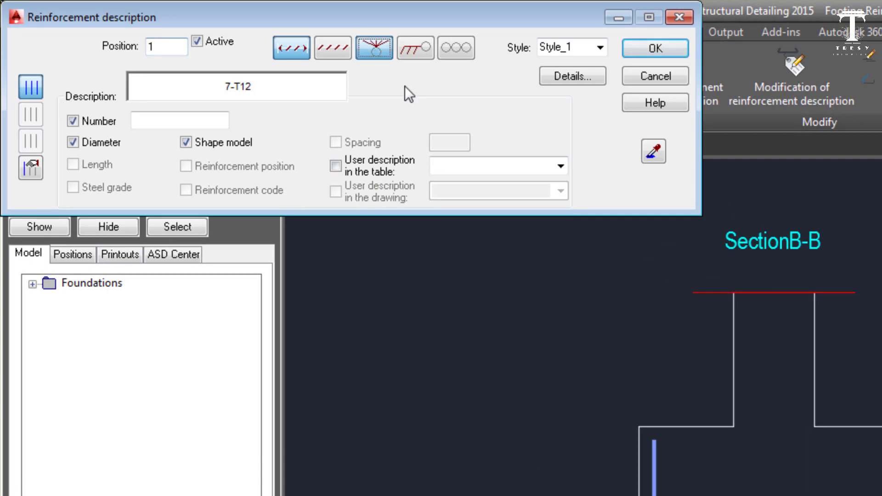
pyautogui.click(31, 169)
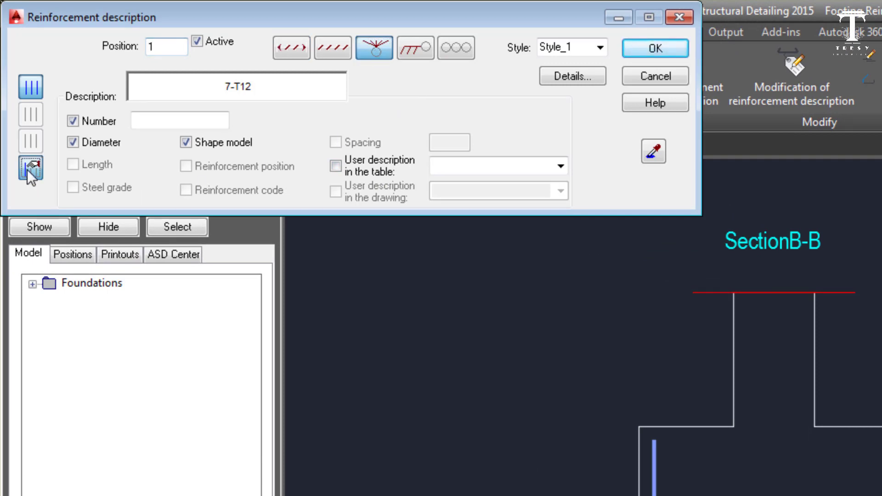
pyautogui.press('Return')
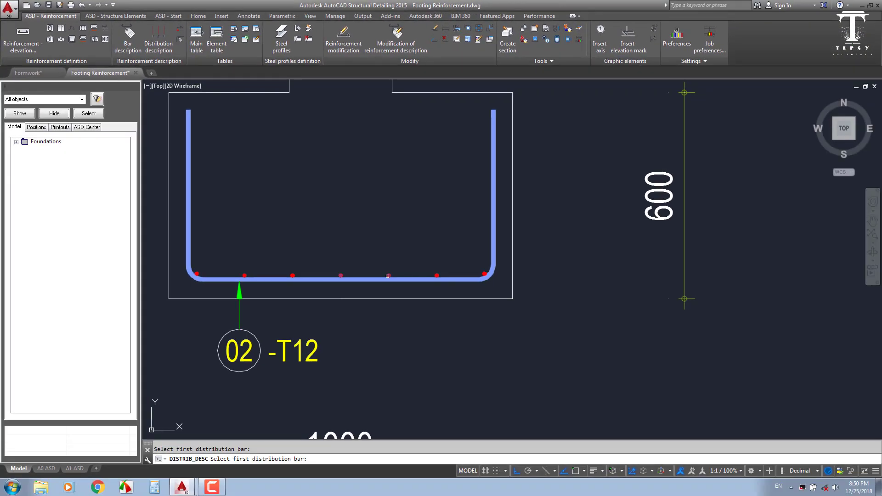
pyautogui.click(387, 275)
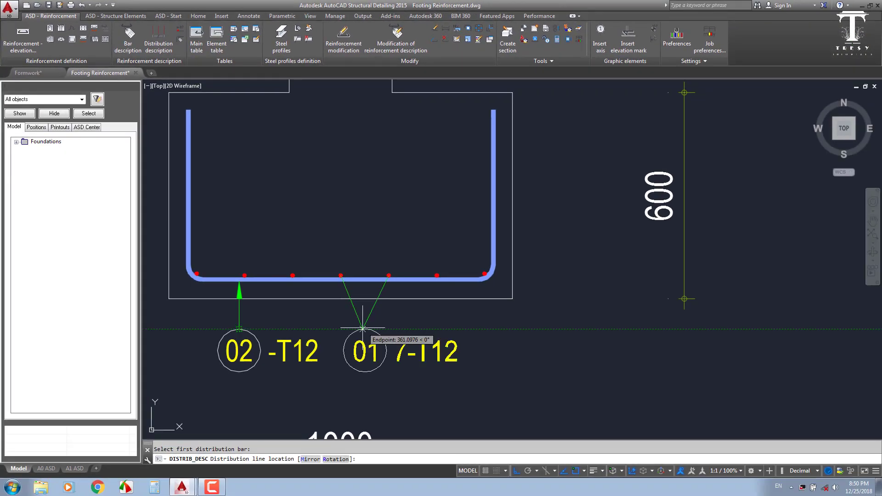
pyautogui.click(78, 35)
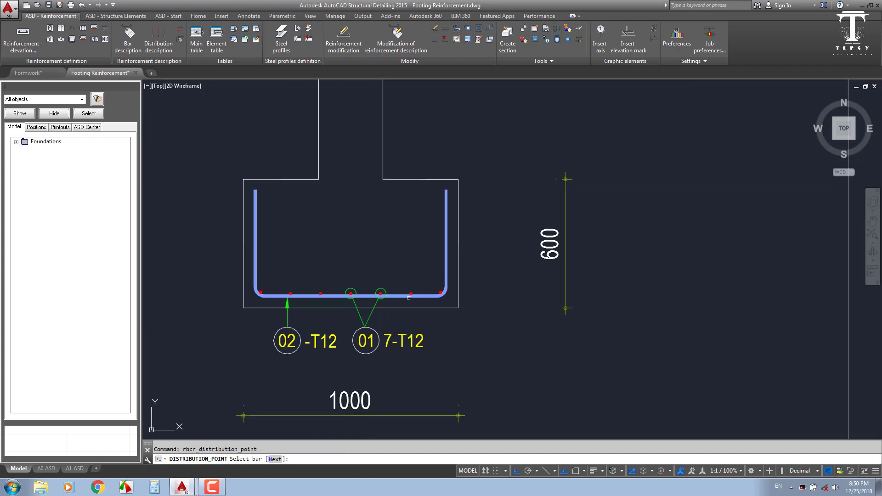
pyautogui.click(399, 297)
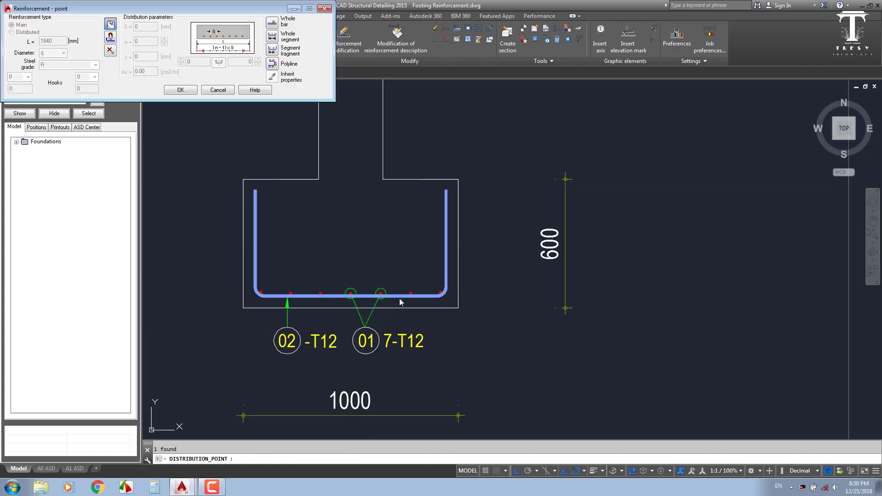
# Step: Distribute T12 point bars at 150 mm spacing along Section A-A's bottom U-bar
pyautogui.click(274, 38)
pyautogui.scroll(-6, 414, 184)
pyautogui.scroll(-2, 539, 187)
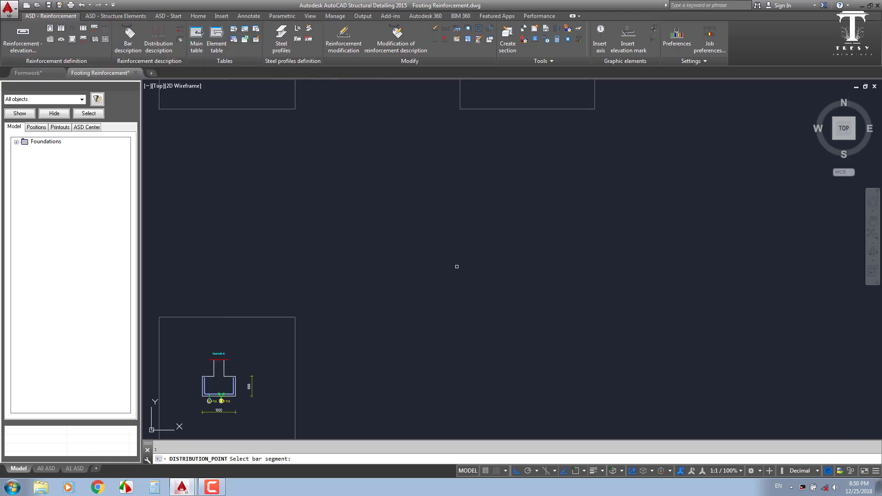
pyautogui.scroll(-2, 456, 266)
pyautogui.scroll(2, 486, 187)
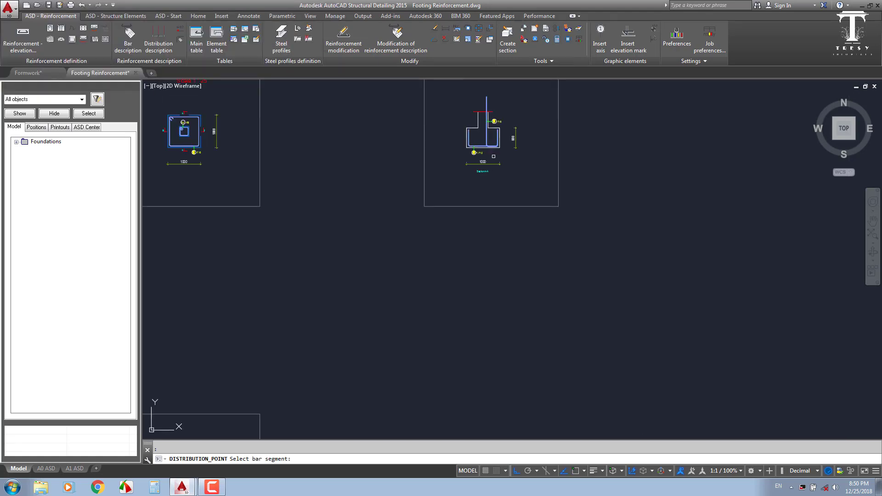
pyautogui.scroll(3, 493, 156)
pyautogui.scroll(3, 477, 166)
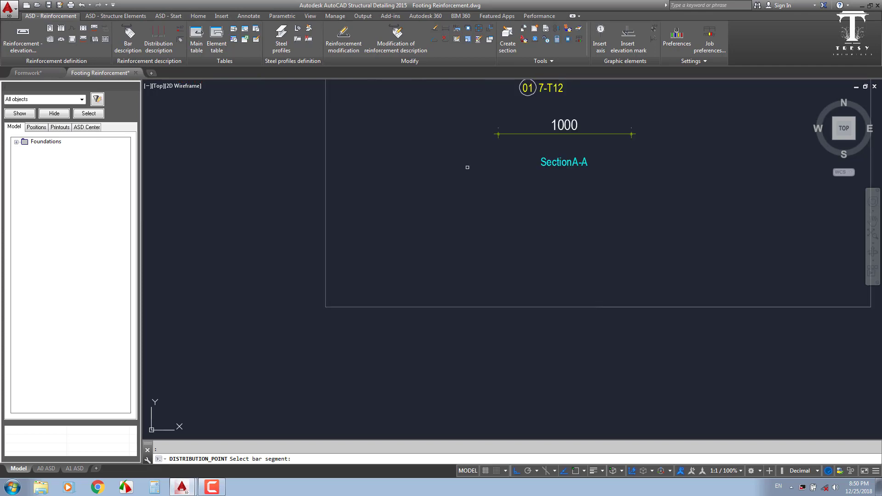
pyautogui.scroll(-2, 466, 167)
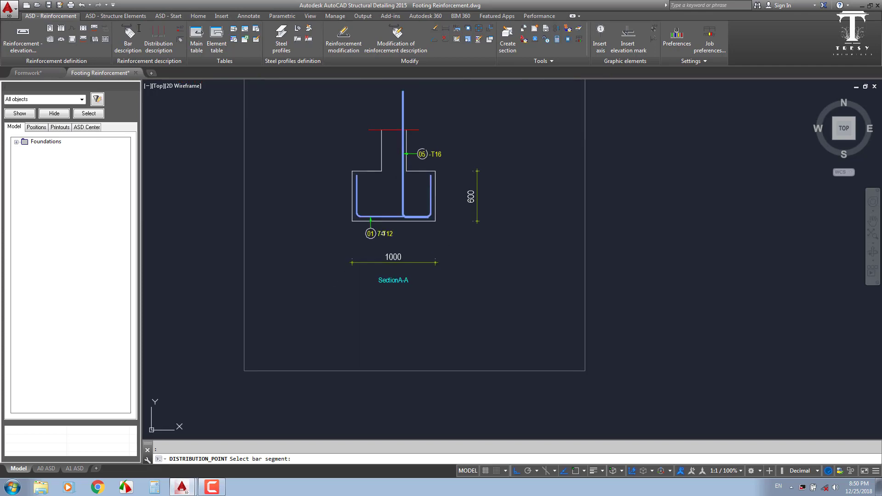
pyautogui.click(386, 216)
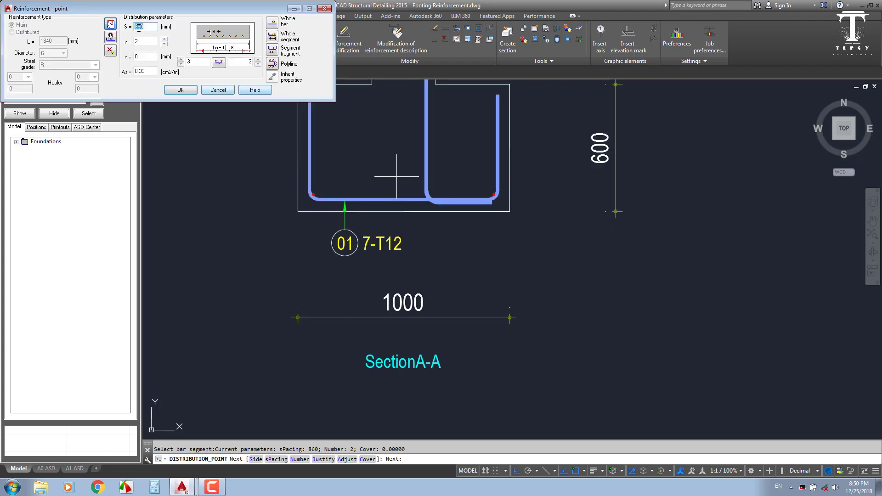
pyautogui.write('150')
pyautogui.click(181, 90)
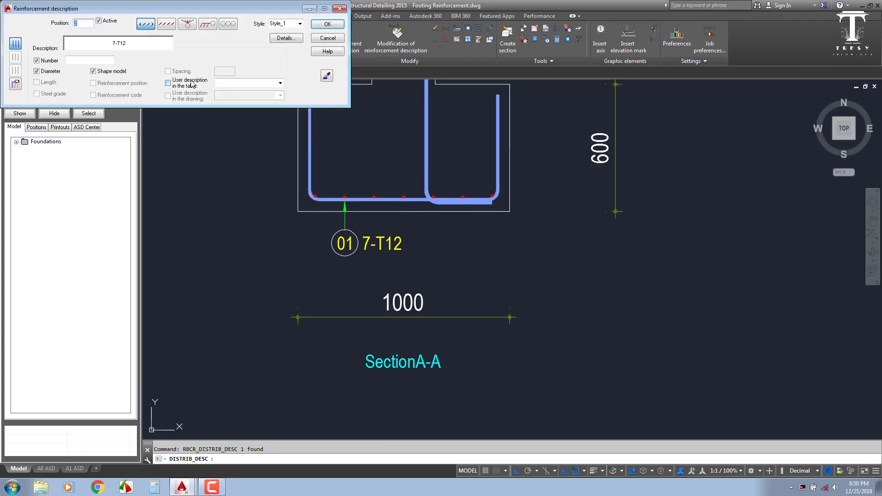
# Step: Add a fork-style distribution description from first to last bar, labelled 02 7-T12
pyautogui.click(329, 76)
pyautogui.click(395, 177)
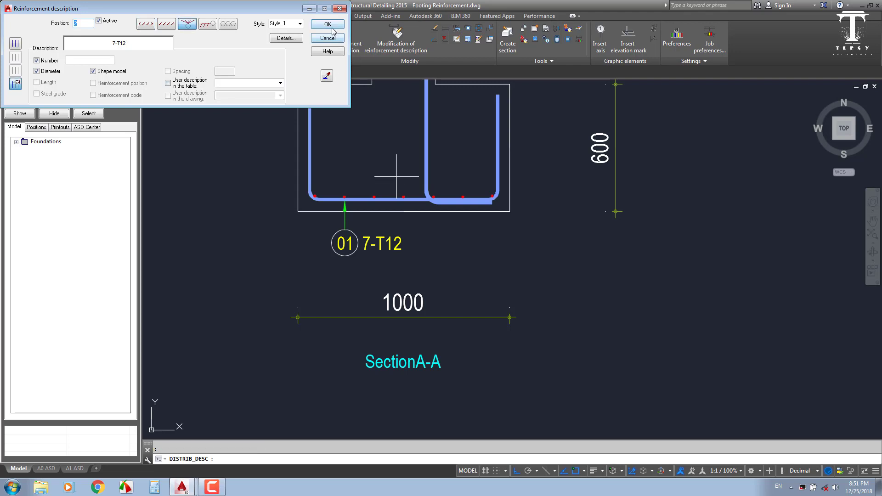
pyautogui.click(332, 38)
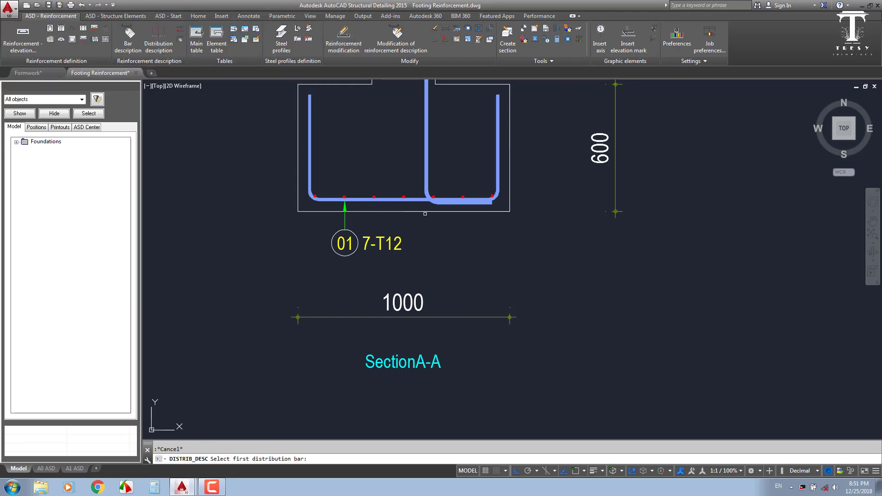
pyautogui.click(433, 196)
pyautogui.scroll(2, 429, 222)
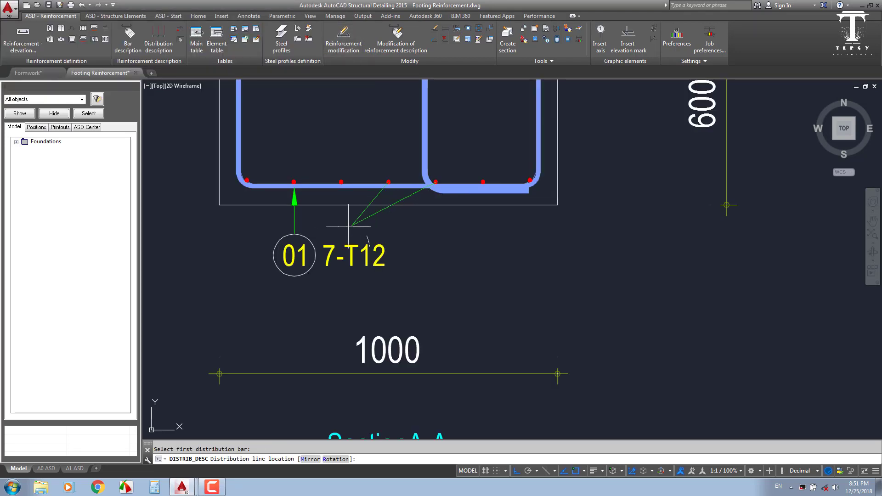
pyautogui.click(388, 182)
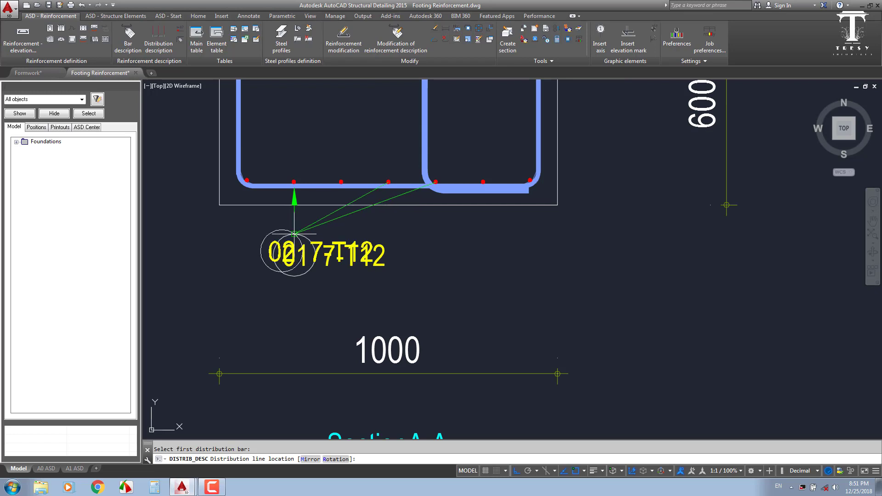
pyautogui.click(413, 231)
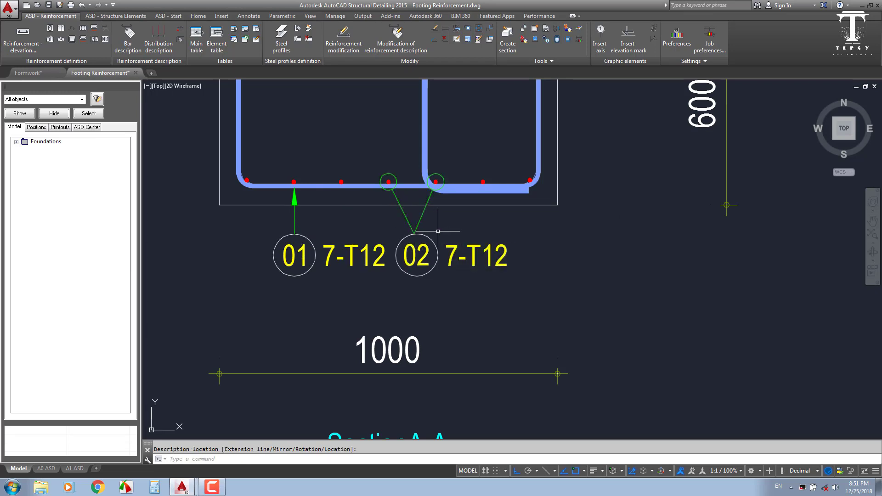
pyautogui.scroll(-2, 439, 233)
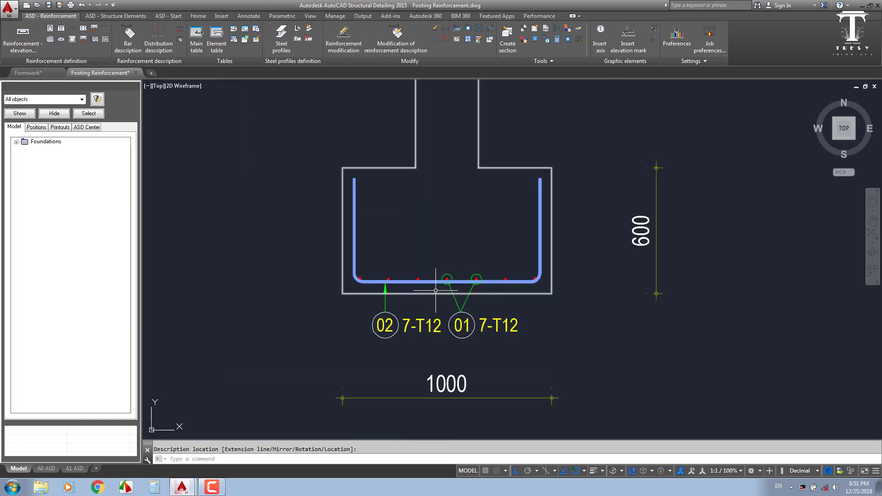
pyautogui.scroll(-5, 419, 277)
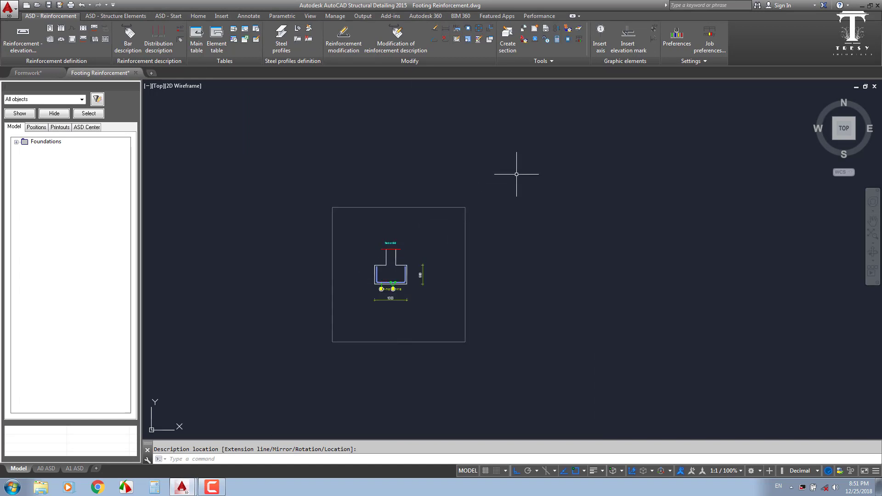
# Step: Stretch the starter bar's end by 15 and check the lower 02 bar
pyautogui.moveTo(411, 309); pyautogui.dragTo(387, 330, button='middle')
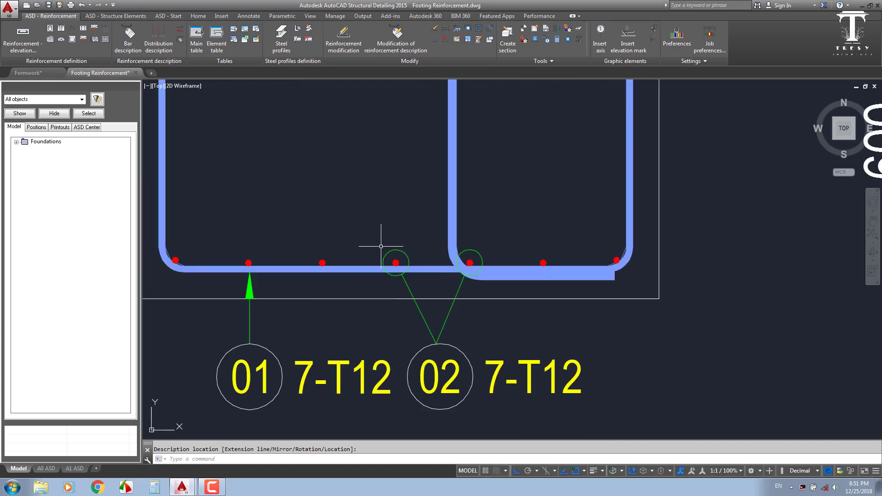
pyautogui.click(396, 268)
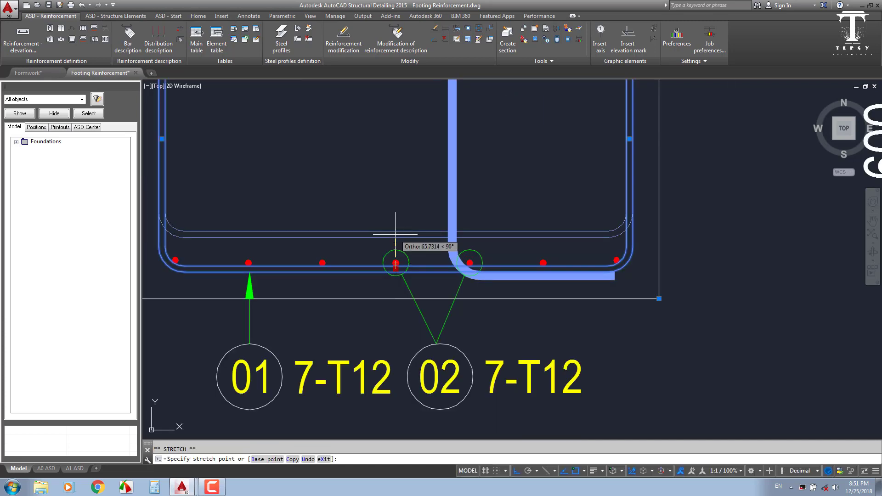
pyautogui.write('15')
pyautogui.press('Return')
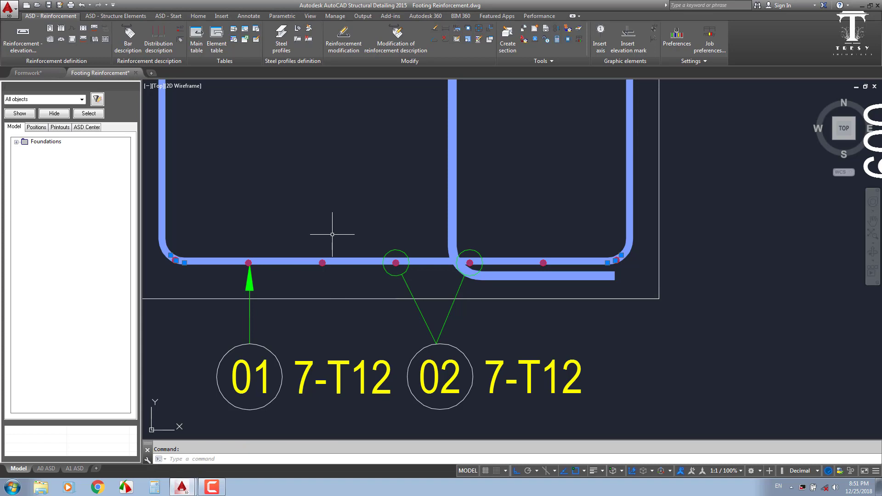
pyautogui.click(379, 257)
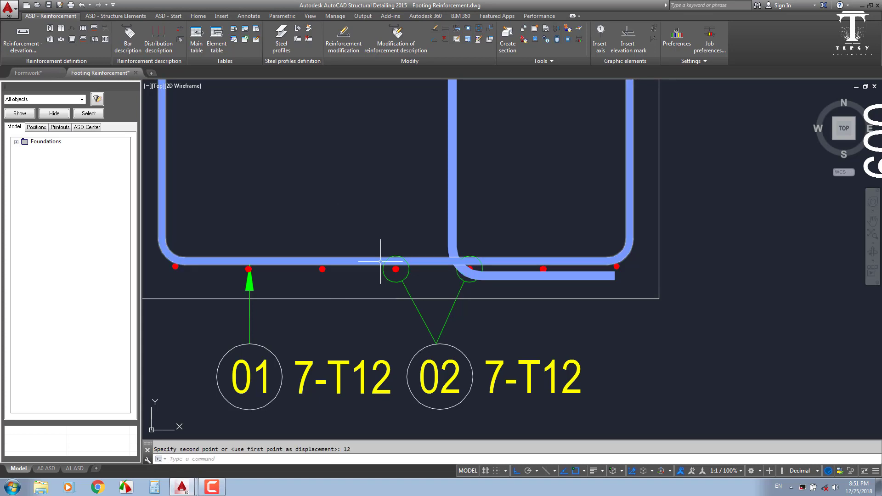
pyautogui.scroll(2, 483, 312)
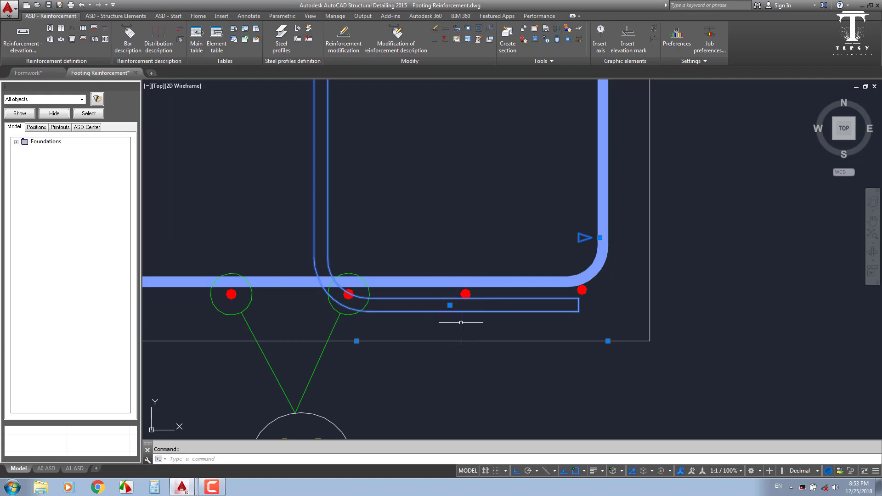
pyautogui.press('Escape')
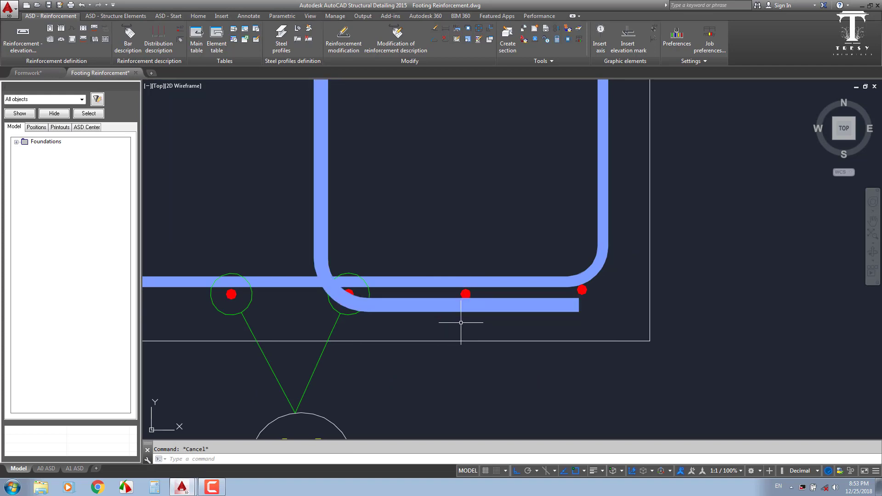
# Step: Measure the 42-unit gap with DIST and stretch the T16 bar's foot up 42
pyautogui.write('di')
pyautogui.press('Return')
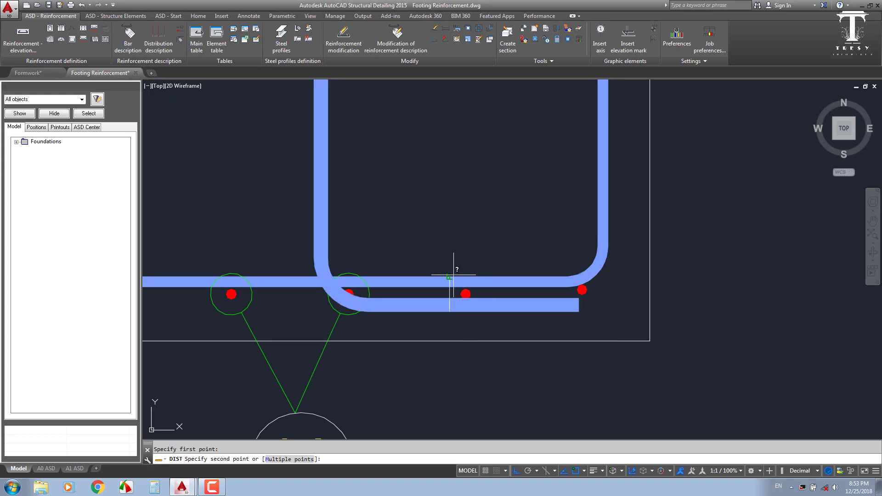
pyautogui.click(451, 273)
pyautogui.click(449, 254)
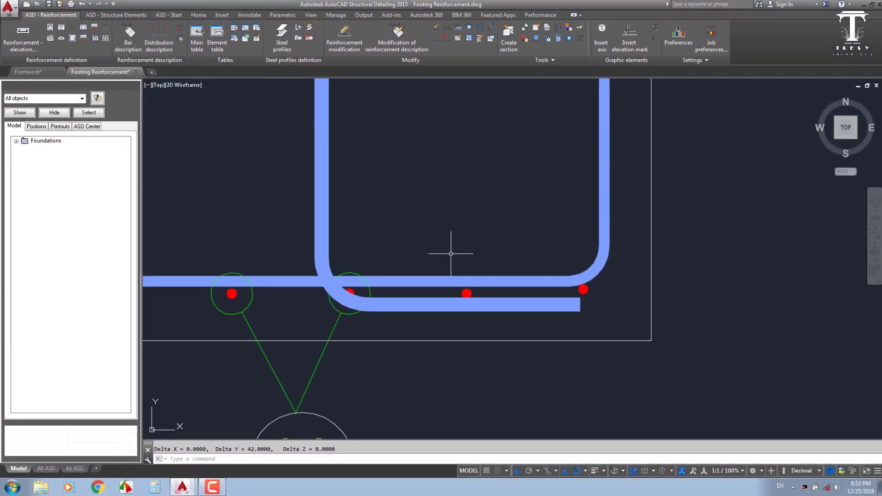
pyautogui.click(453, 250)
pyautogui.click(449, 304)
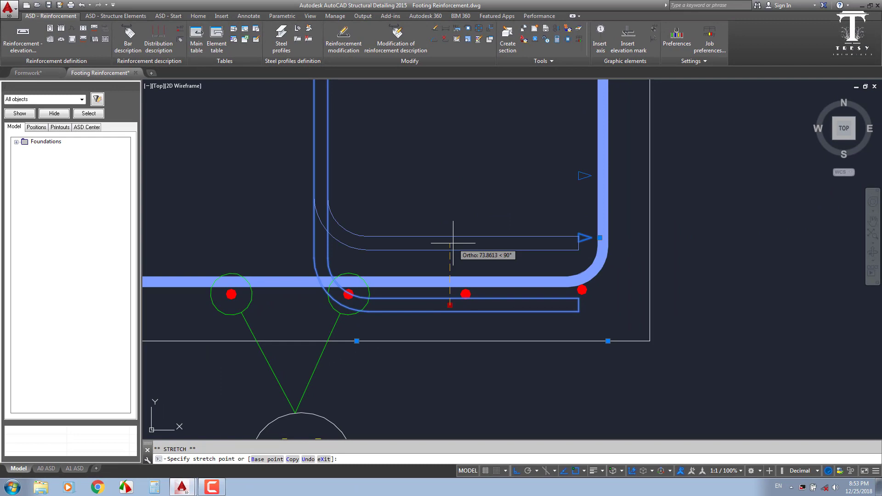
pyautogui.write('42')
pyautogui.press('Return')
pyautogui.press('Escape')
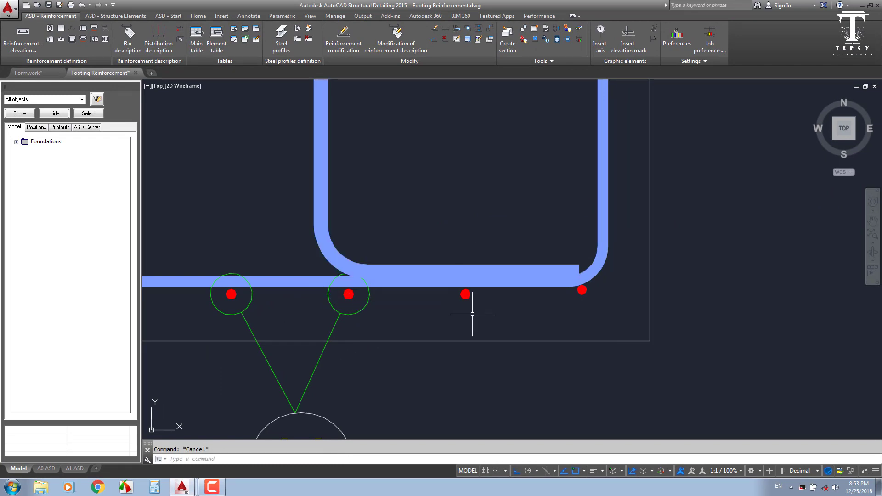
pyautogui.scroll(-5, 472, 313)
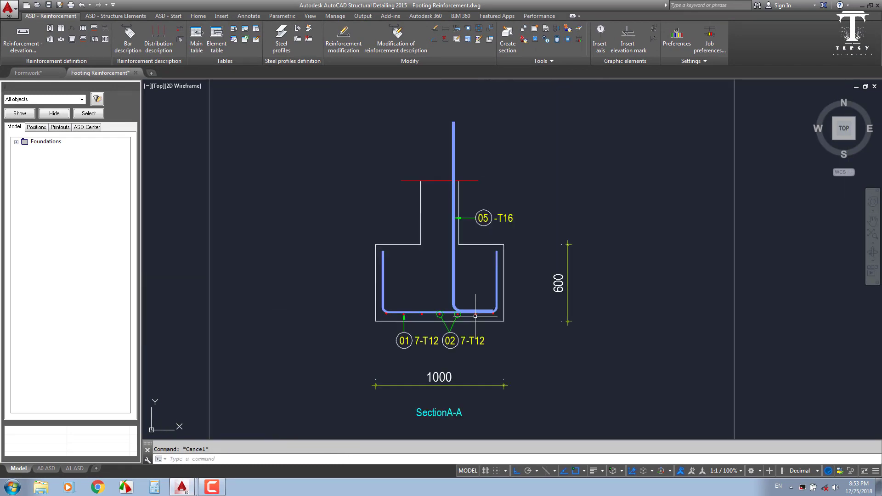
# Step: Mirror the T16 starter bar about the column axis, keeping the original
pyautogui.click(474, 315)
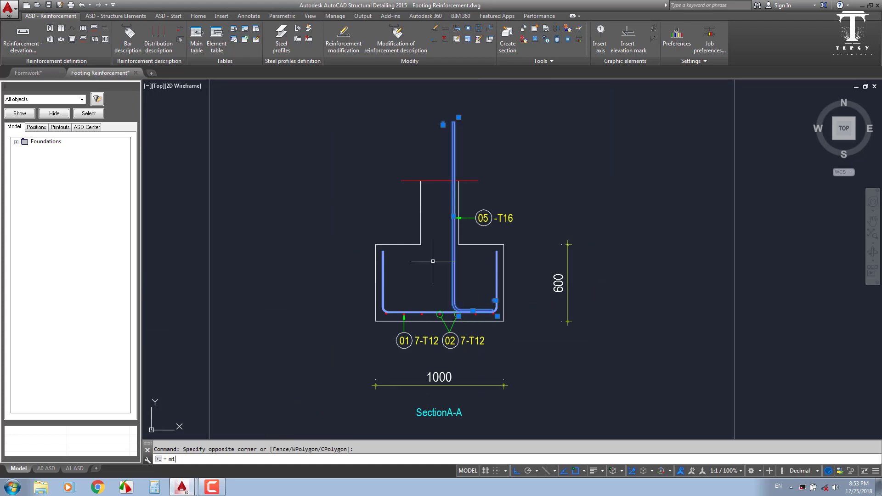
pyautogui.write('mi')
pyautogui.press('Return')
pyautogui.click(436, 182)
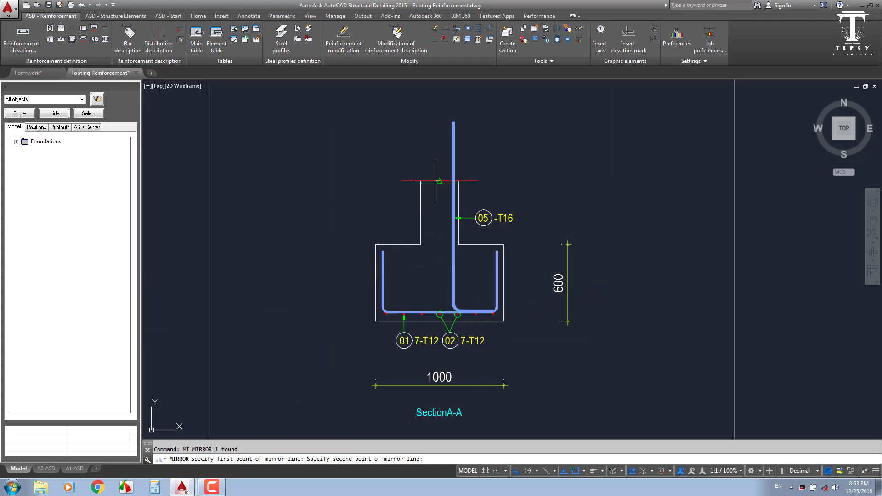
pyautogui.scroll(-2, 445, 263)
pyautogui.click(440, 264)
pyautogui.press('Return')
# Step: Copy both starter bars from Section A-A into Section B-B
pyautogui.click(439, 262)
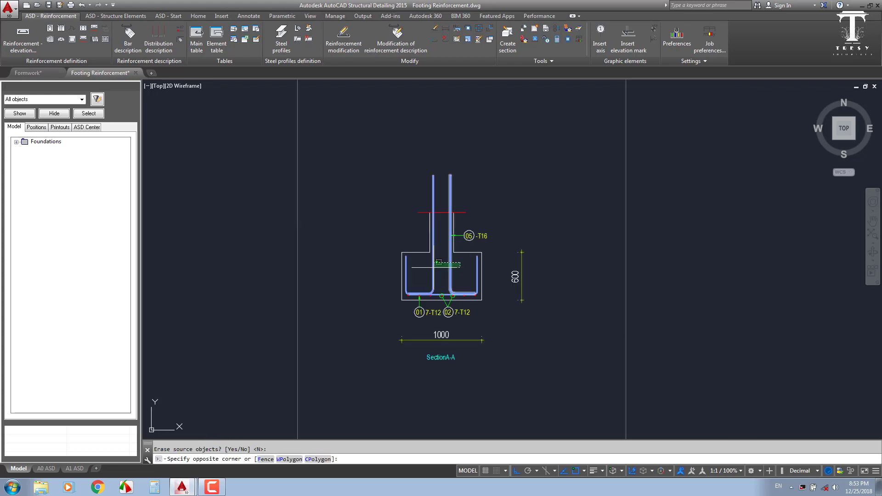
pyautogui.write('c')
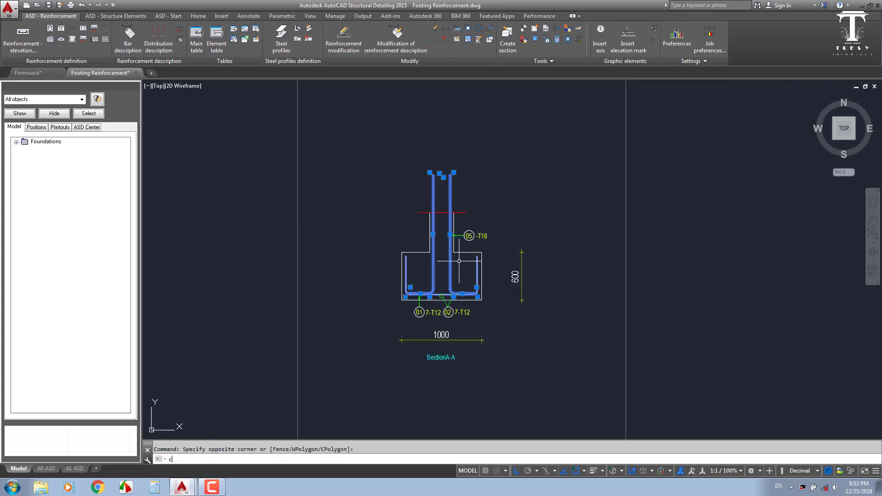
pyautogui.press('Return')
pyautogui.click(459, 261)
pyautogui.click(436, 358)
pyautogui.press('Escape')
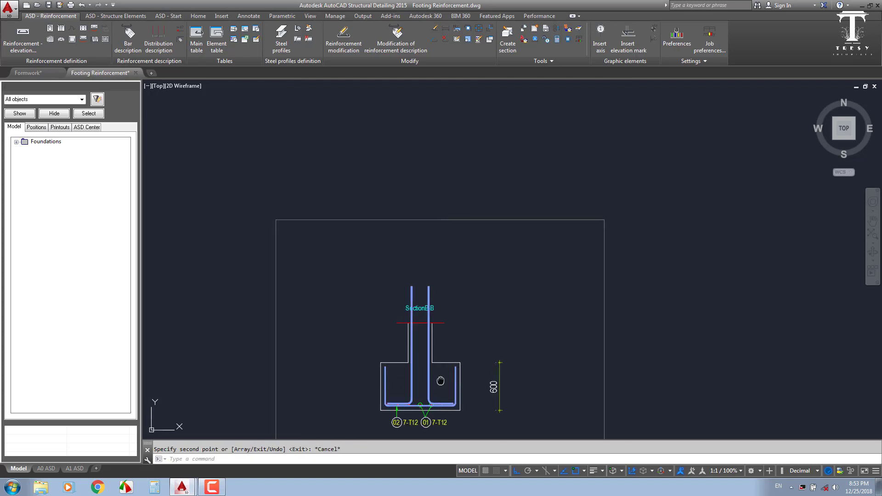
# Step: Move the SectionB-B title down 2000 units
pyautogui.scroll(3, 440, 381)
pyautogui.click(390, 234)
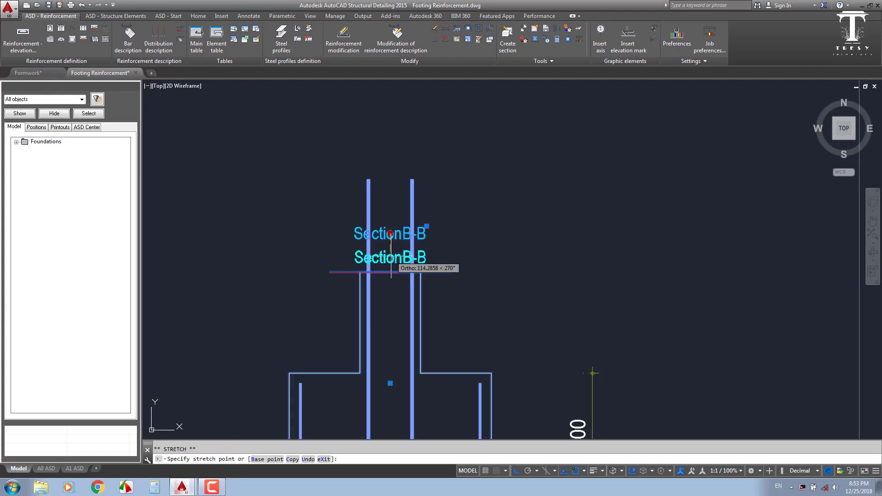
pyautogui.write('2000')
pyautogui.press('Return')
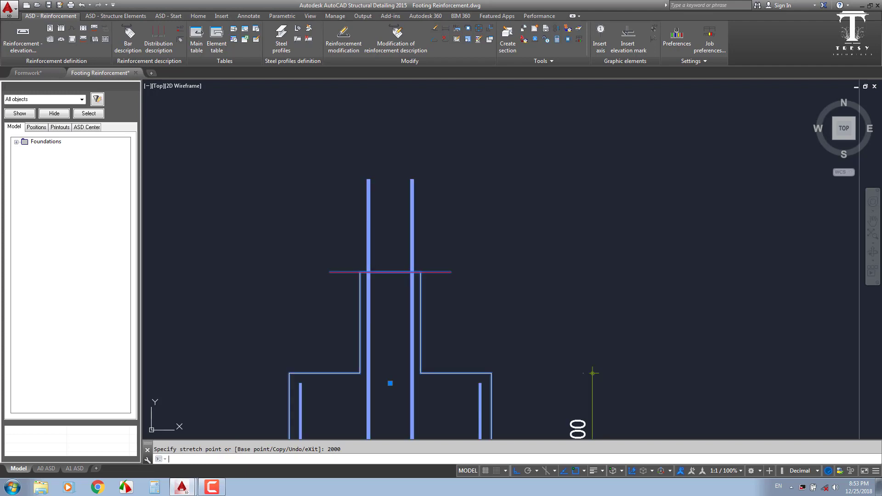
pyautogui.scroll(-3, 381, 299)
pyautogui.press('Escape')
# Step: Configure a distribution description for the plan's corner T16 bars with fanned leaders and a new layout
pyautogui.scroll(-3, 458, 262)
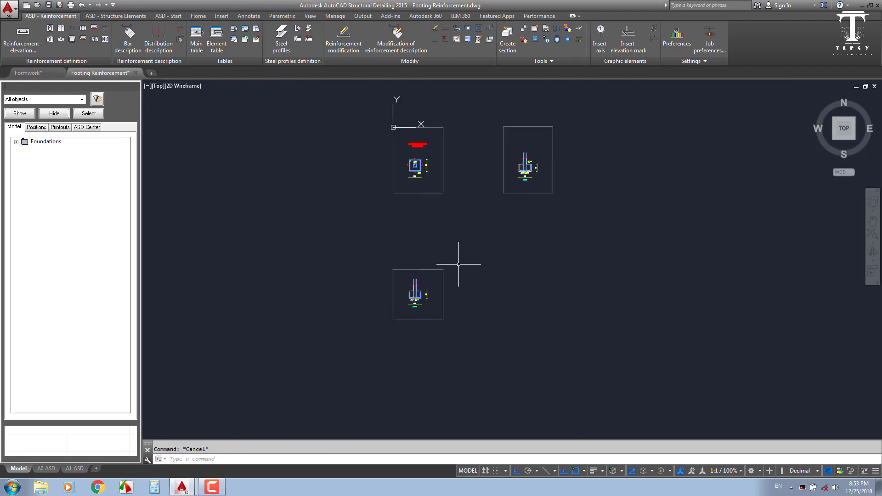
pyautogui.scroll(4, 420, 169)
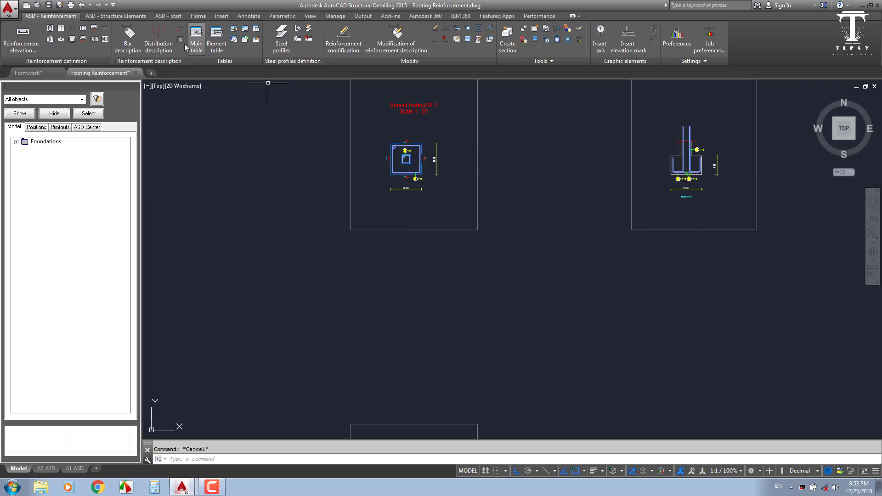
pyautogui.click(83, 30)
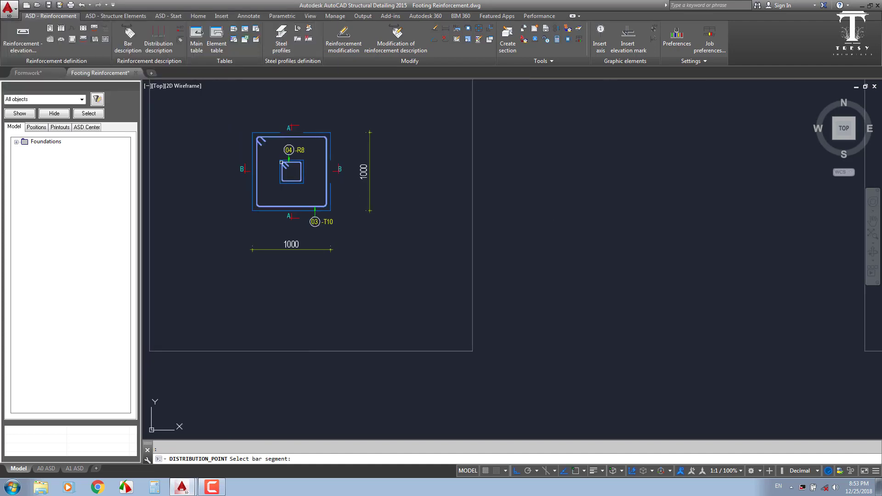
pyautogui.scroll(5, 281, 162)
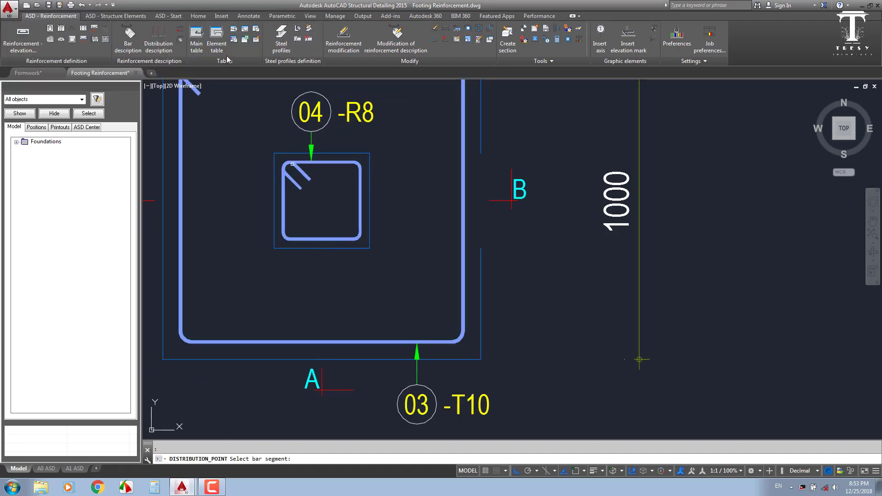
pyautogui.click(191, 89)
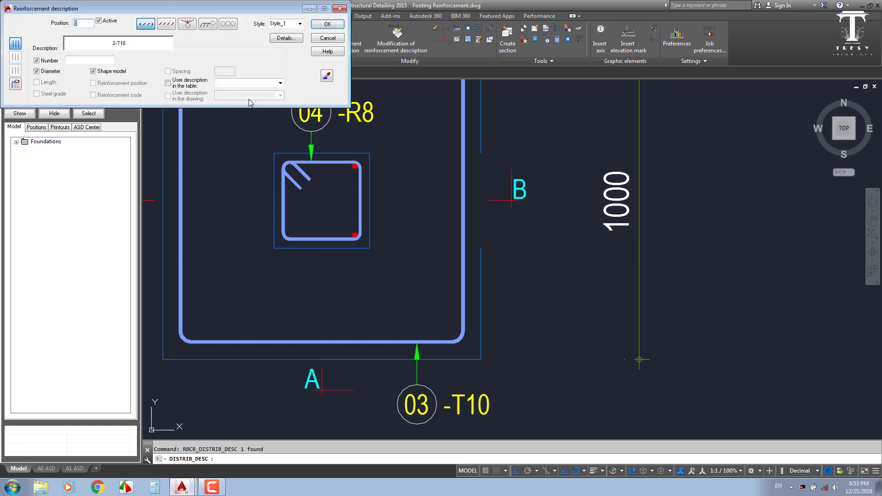
pyautogui.click(187, 24)
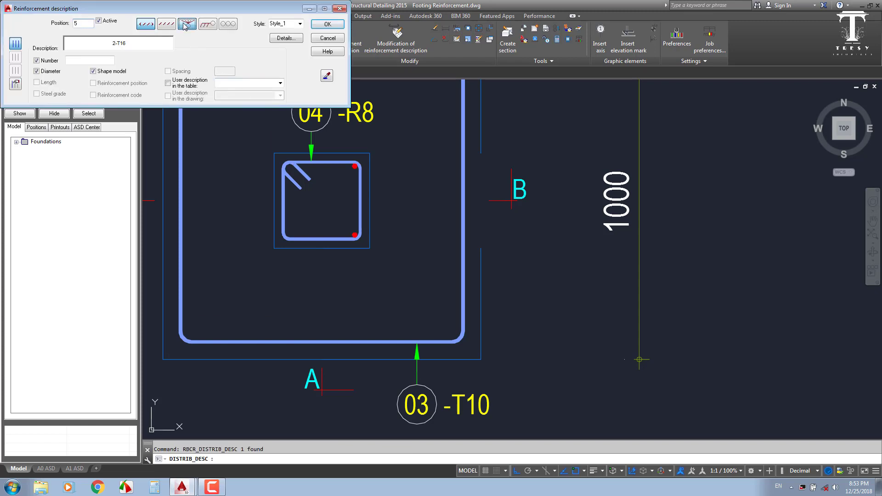
pyautogui.click(16, 84)
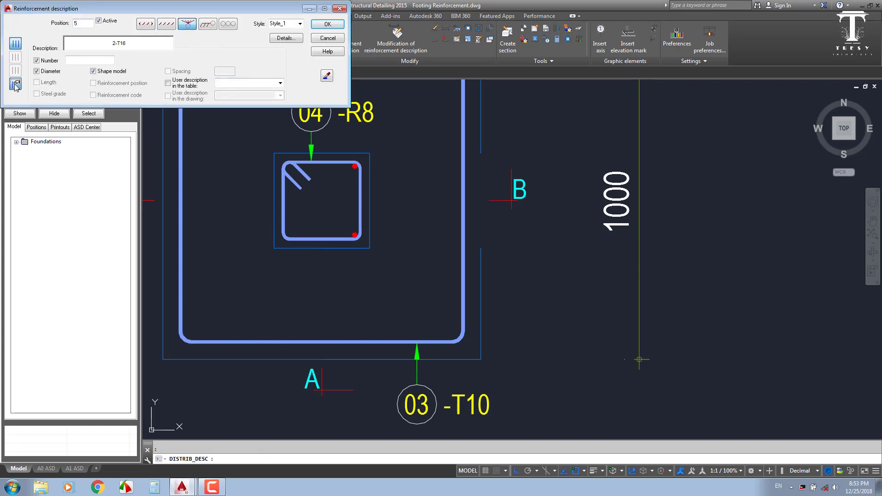
pyautogui.click(96, 61)
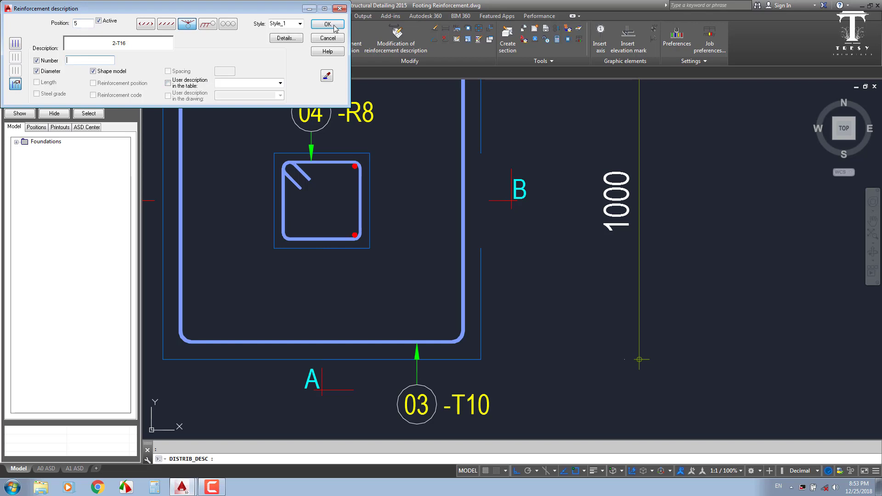
pyautogui.click(334, 27)
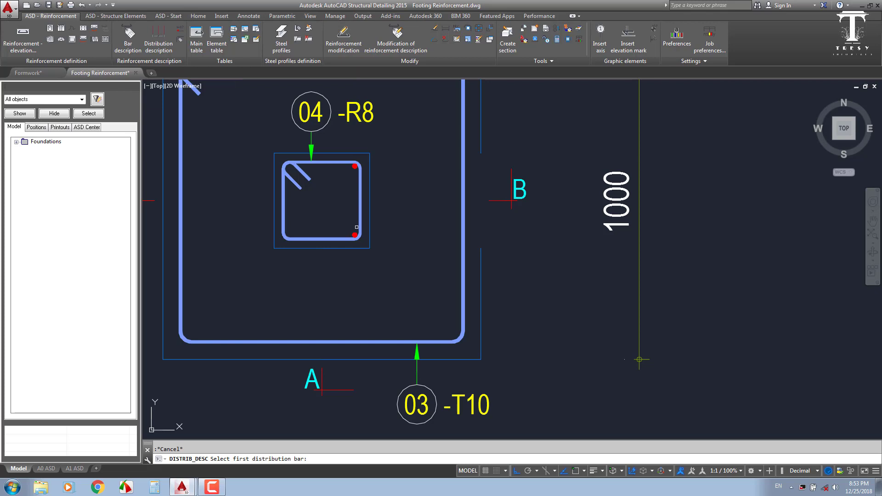
pyautogui.scroll(4, 356, 226)
# Step: Place the 05 2x2-T16 label and its distribution line across the plan's corner bars
pyautogui.click(354, 208)
pyautogui.scroll(-2, 354, 208)
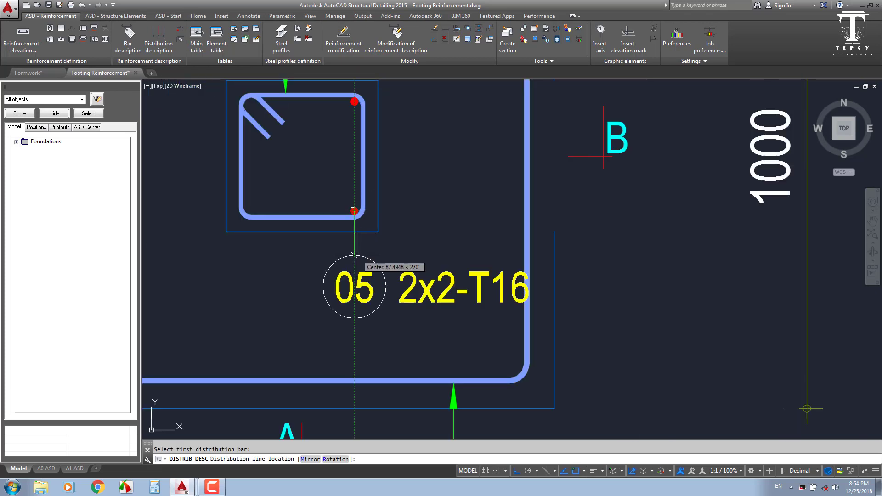
pyautogui.click(315, 257)
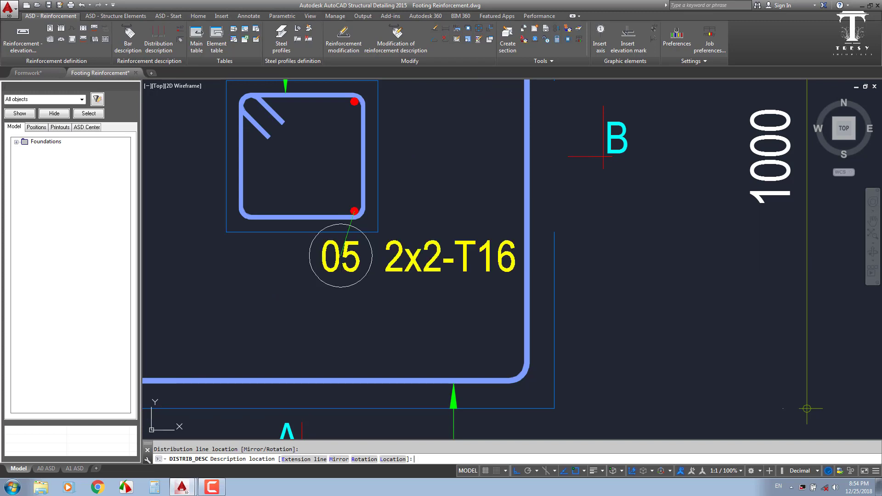
pyautogui.scroll(-3, 349, 246)
pyautogui.scroll(3, 347, 245)
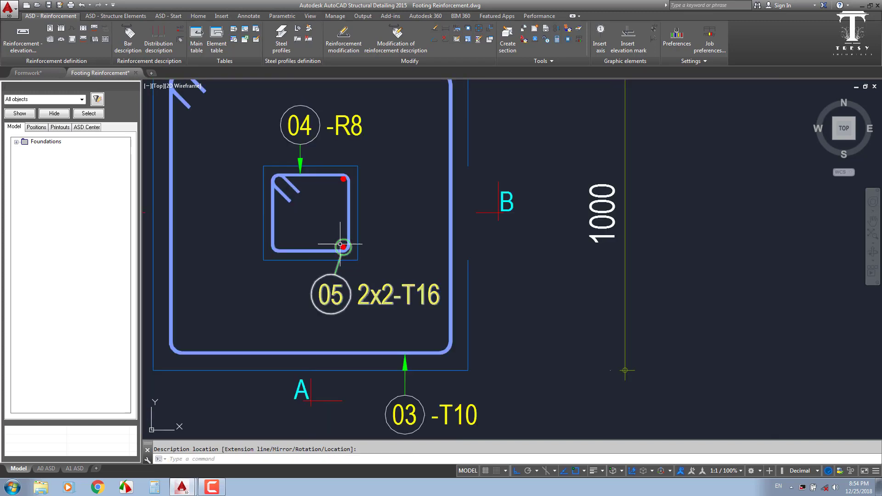
pyautogui.click(343, 248)
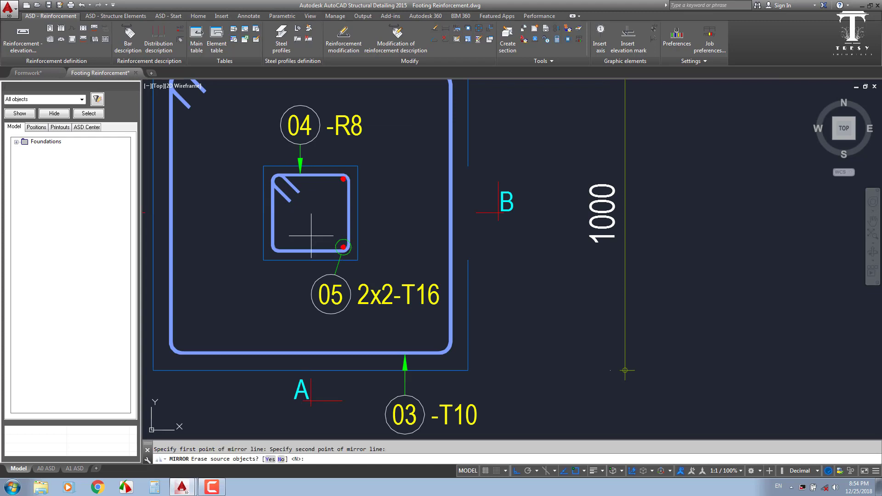
pyautogui.press('Return')
pyautogui.scroll(-4, 347, 226)
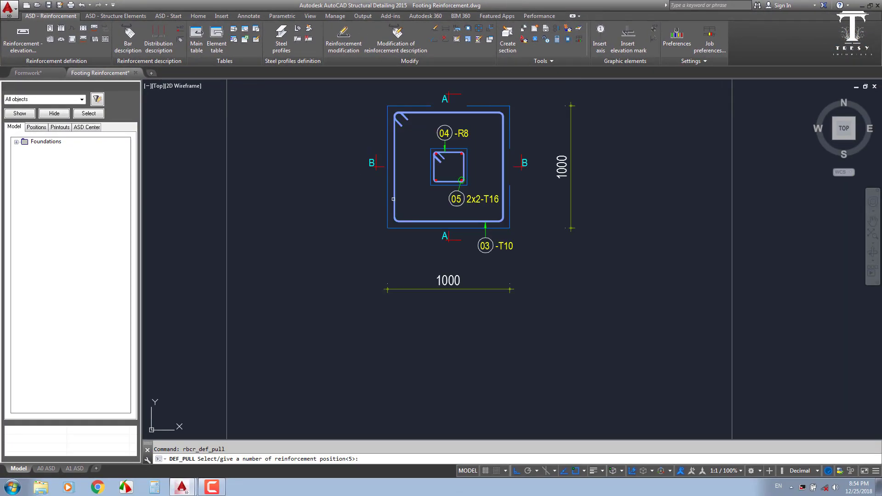
# Step: Extract bar 03's 900-sided T10 shape beside the plan and place its 03-T10 descriptions
pyautogui.click(393, 179)
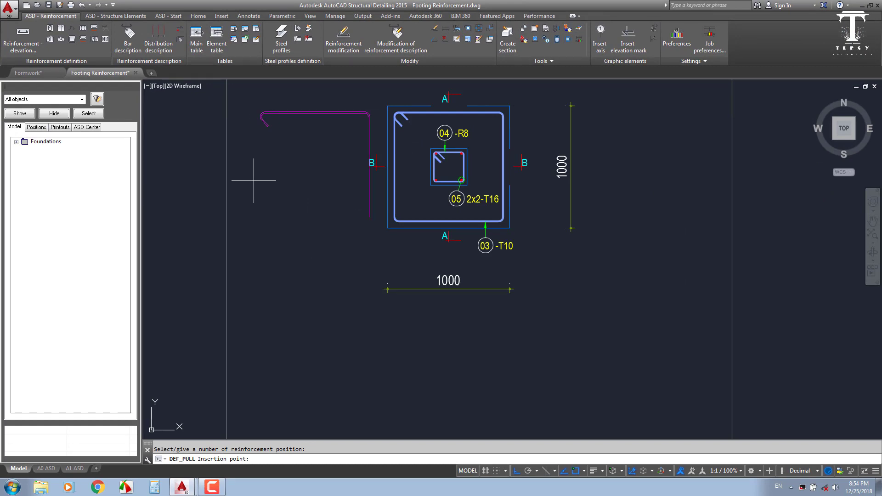
pyautogui.click(264, 214)
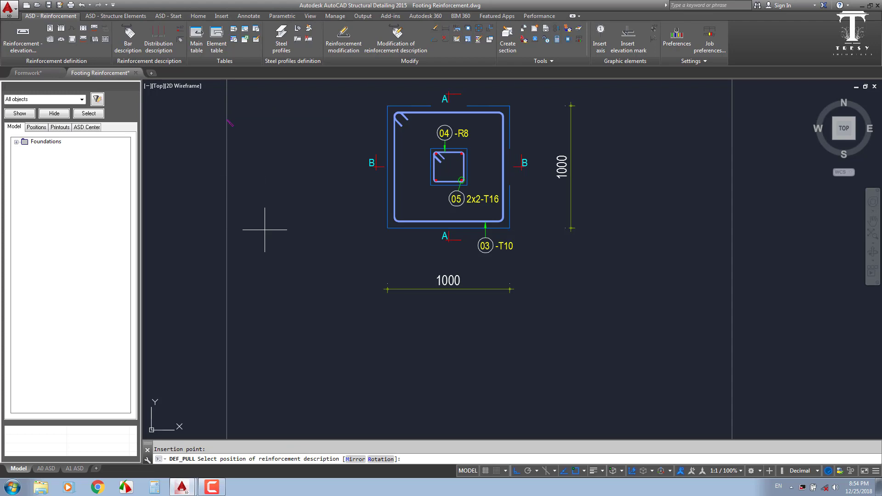
pyautogui.click(265, 230)
pyautogui.click(430, 186)
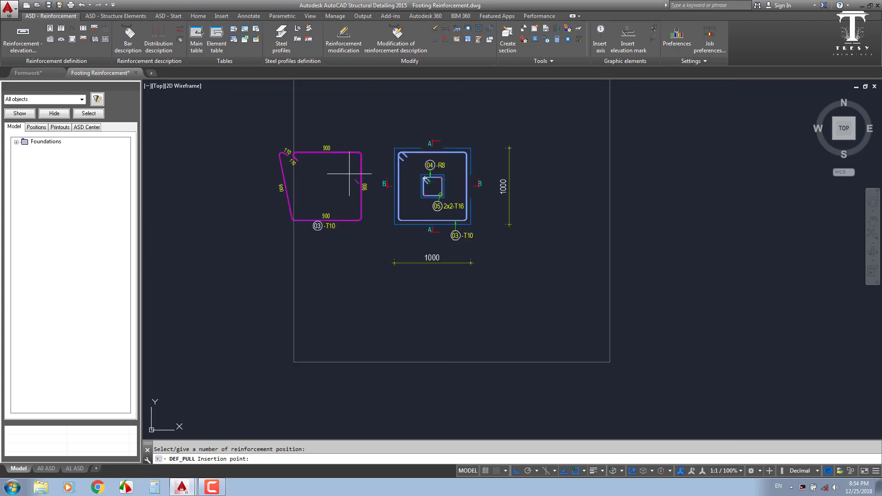
pyautogui.click(301, 179)
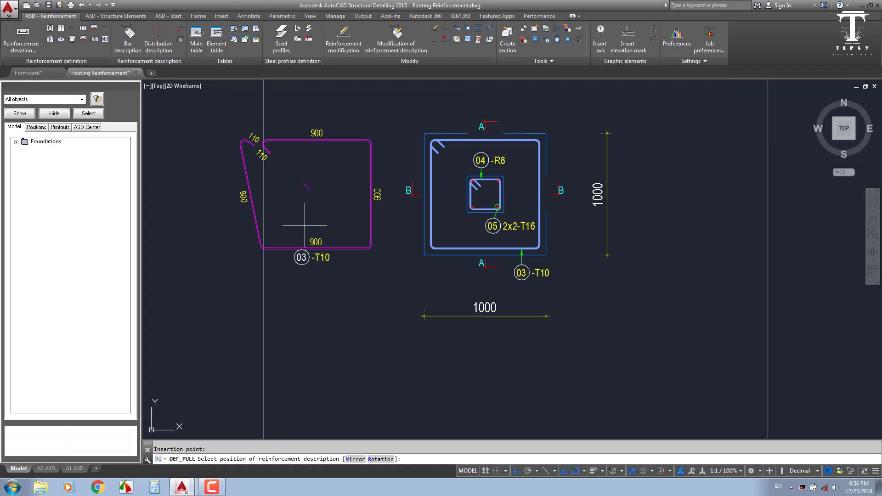
pyautogui.scroll(2, 307, 225)
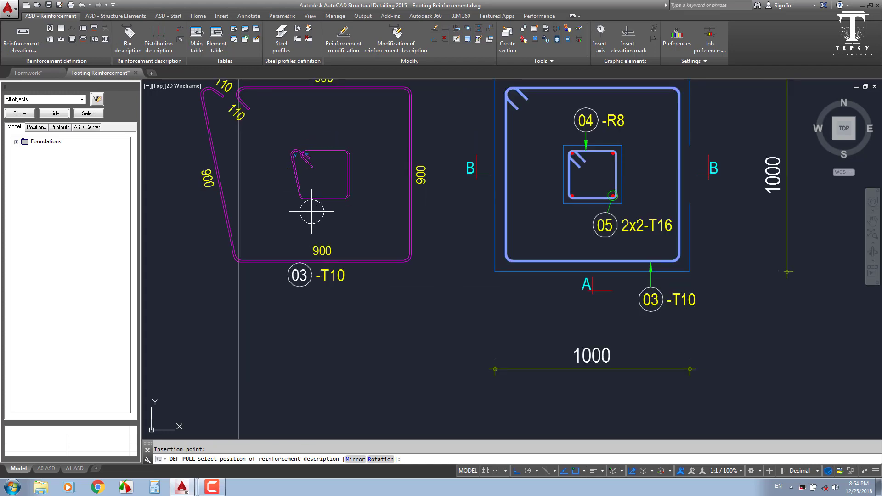
pyautogui.click(311, 212)
pyautogui.scroll(-3, 312, 212)
pyautogui.scroll(3, 518, 152)
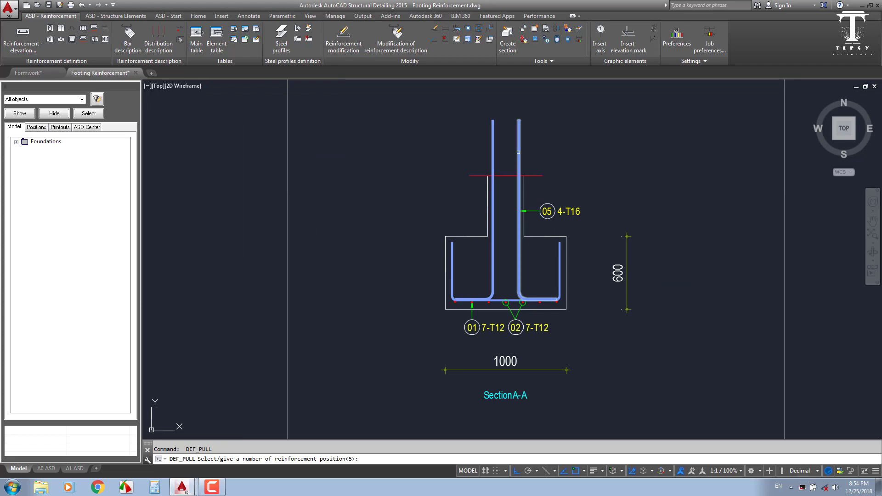
# Step: Draw bar 05's L-shape beside Section A-A with a 05 4-T16 label rotated 90°
pyautogui.click(518, 152)
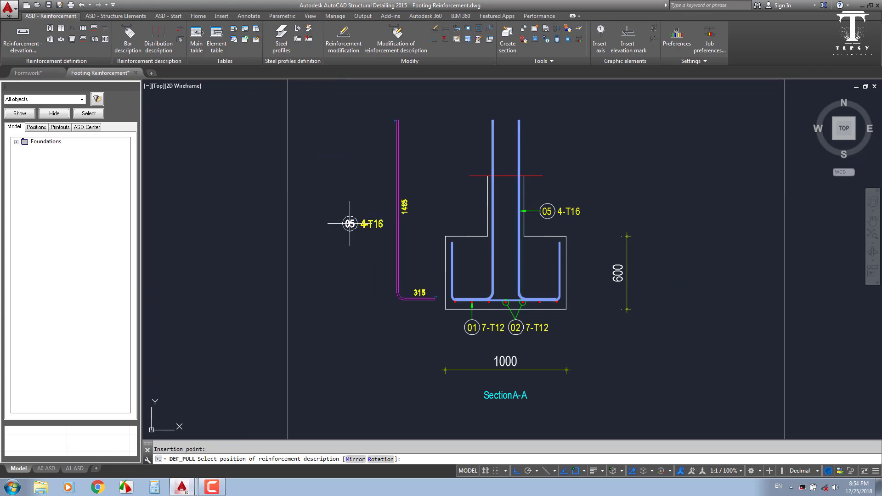
pyautogui.write('r')
pyautogui.press('Return')
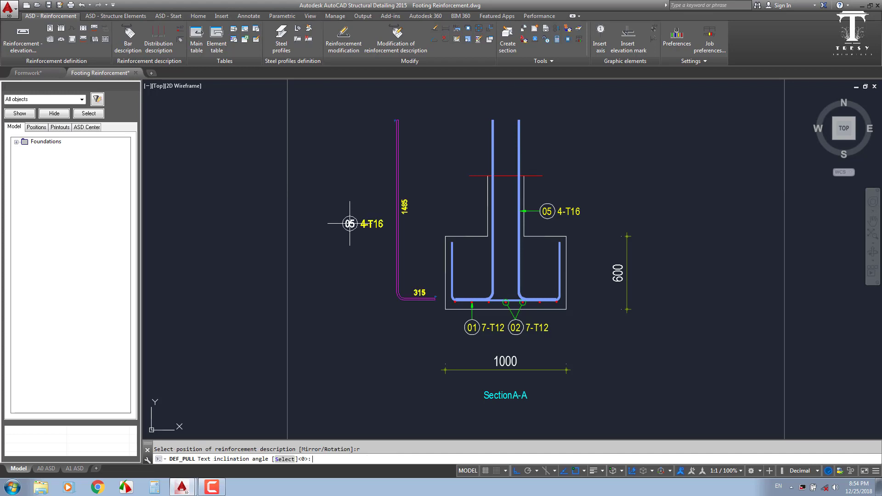
pyautogui.write('90')
pyautogui.press('Return')
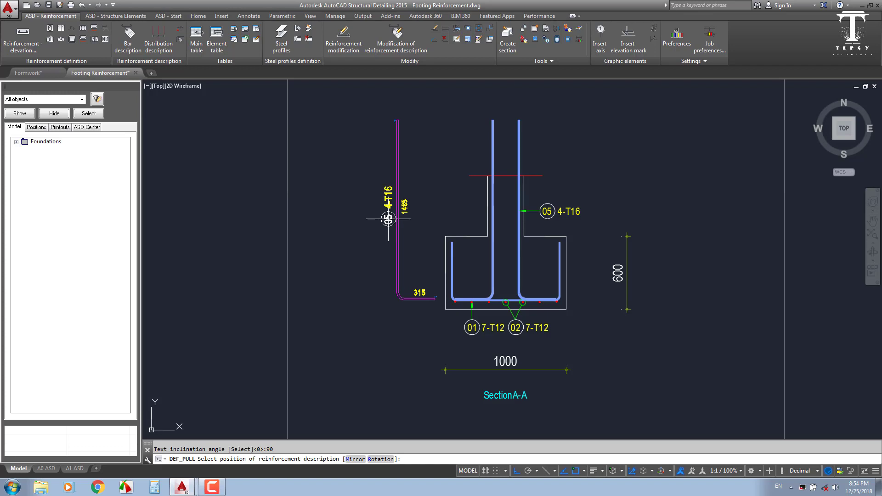
pyautogui.click(388, 219)
pyautogui.scroll(-2, 388, 218)
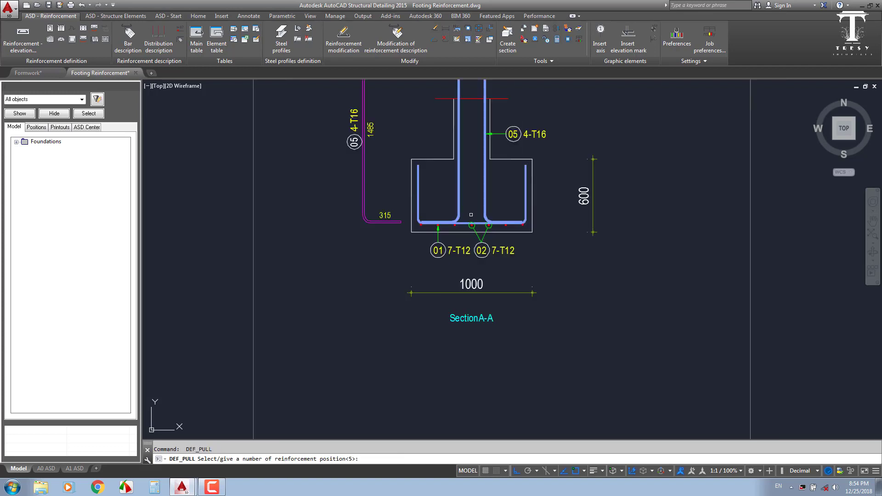
pyautogui.scroll(-2, 471, 251)
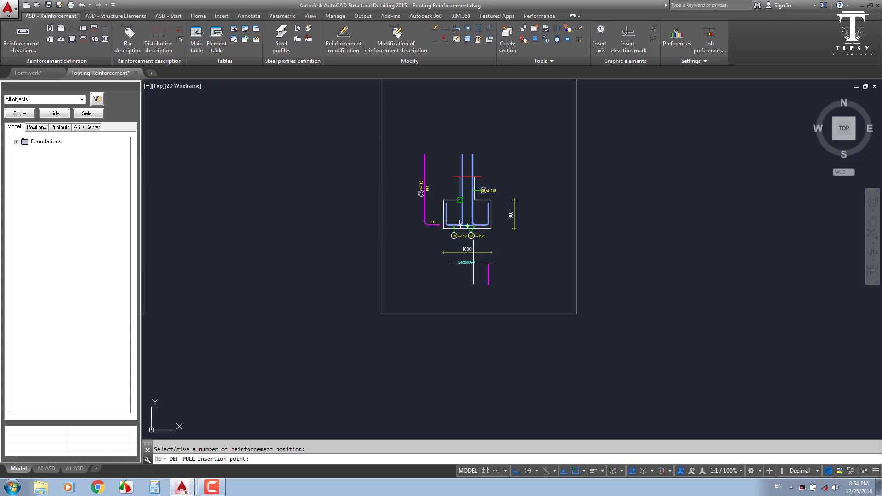
pyautogui.scroll(2, 473, 262)
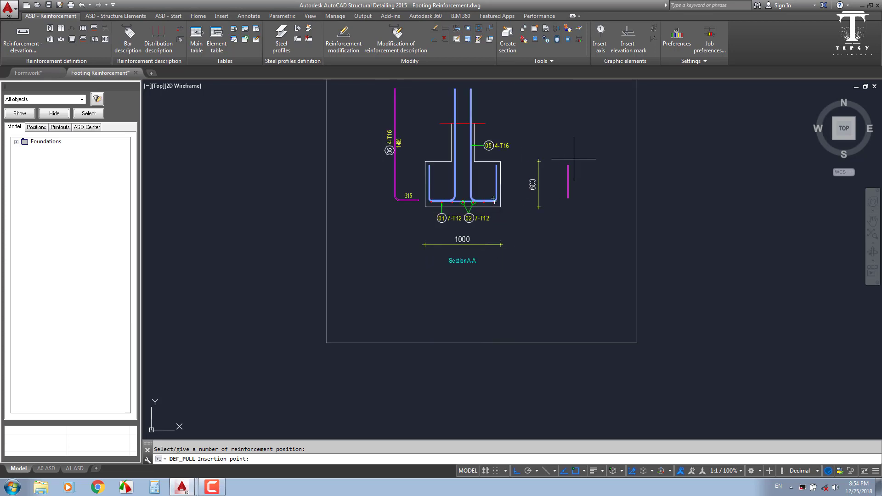
# Step: Place bar 01's 485-900-485 U-shape right of the footing, labelled 01 7-T12
pyautogui.click(627, 166)
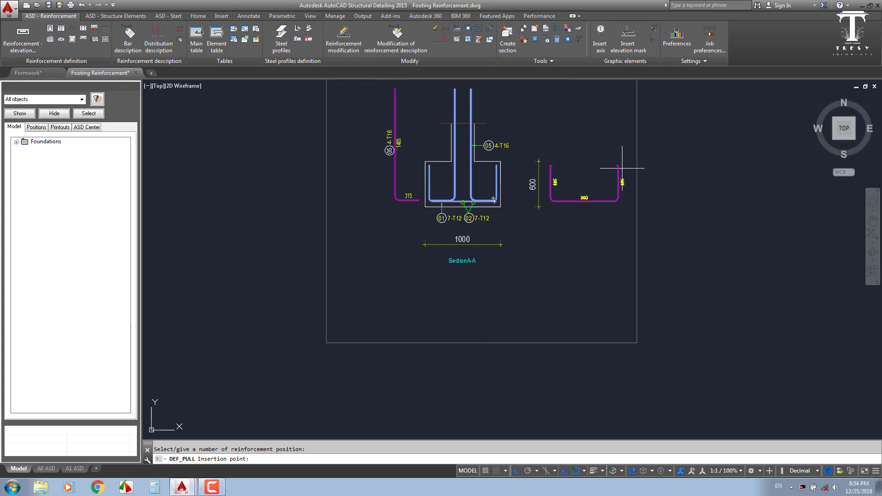
pyautogui.scroll(2, 578, 207)
pyautogui.click(582, 208)
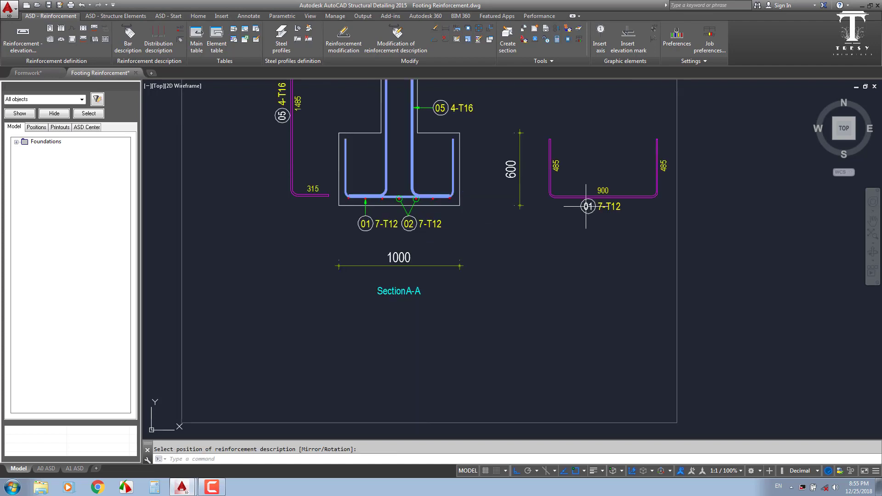
pyautogui.scroll(-5, 482, 239)
pyautogui.moveTo(404, 269); pyautogui.dragTo(513, 201, button='middle')
pyautogui.scroll(-2, 473, 211)
# Step: Extract bottom bar 02 from Section B-B and place its 500-900-500 shape to the right
pyautogui.scroll(4, 408, 293)
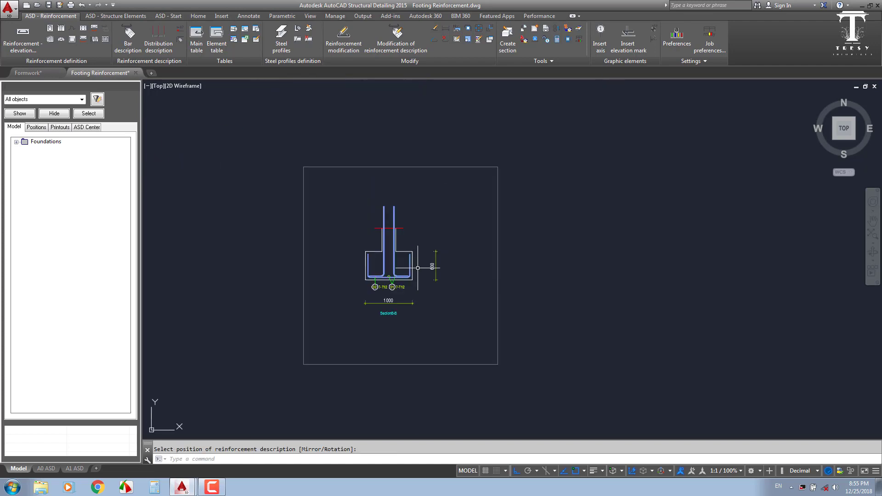
pyautogui.scroll(2, 399, 308)
pyautogui.press('Return')
pyautogui.scroll(2, 413, 260)
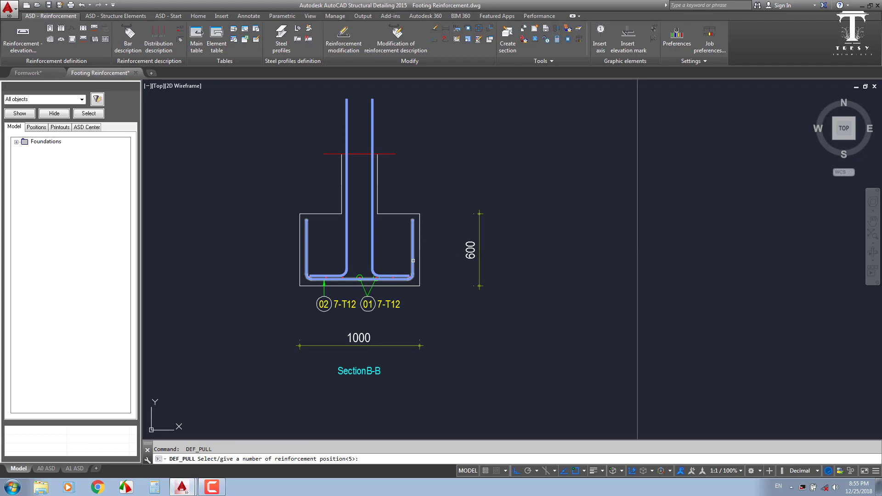
pyautogui.click(413, 261)
pyautogui.scroll(-2, 413, 260)
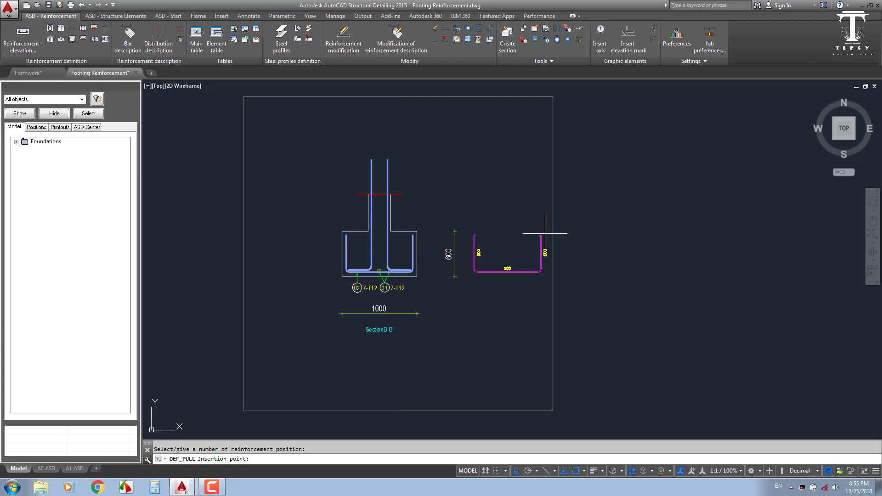
pyautogui.click(545, 234)
pyautogui.scroll(-2, 416, 250)
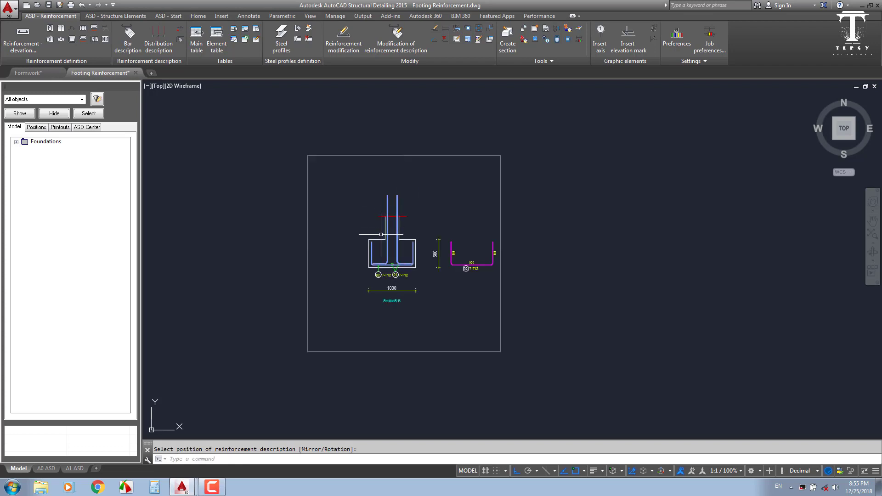
pyautogui.scroll(2, 386, 237)
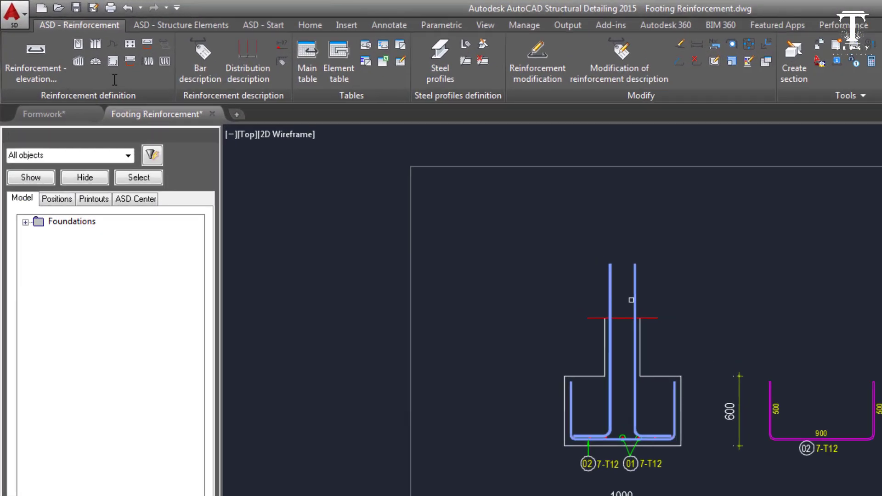
# Step: Describe Section B-B's vertical T16 bar with Number 2x2 and Active unchecked
pyautogui.click(405, 192)
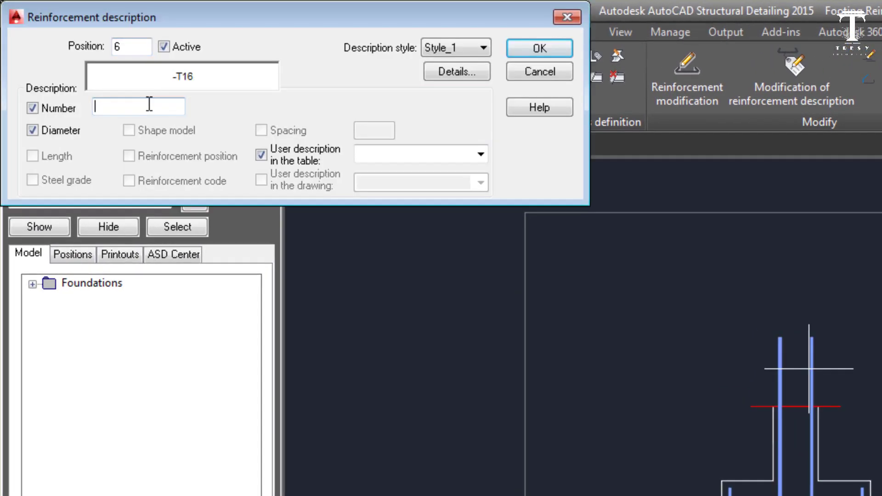
pyautogui.write('2x2')
pyautogui.click(161, 46)
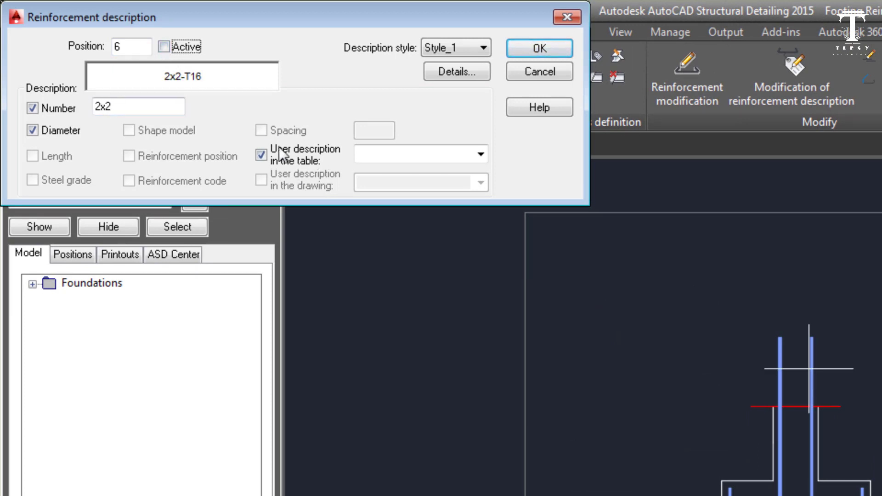
pyautogui.click(540, 51)
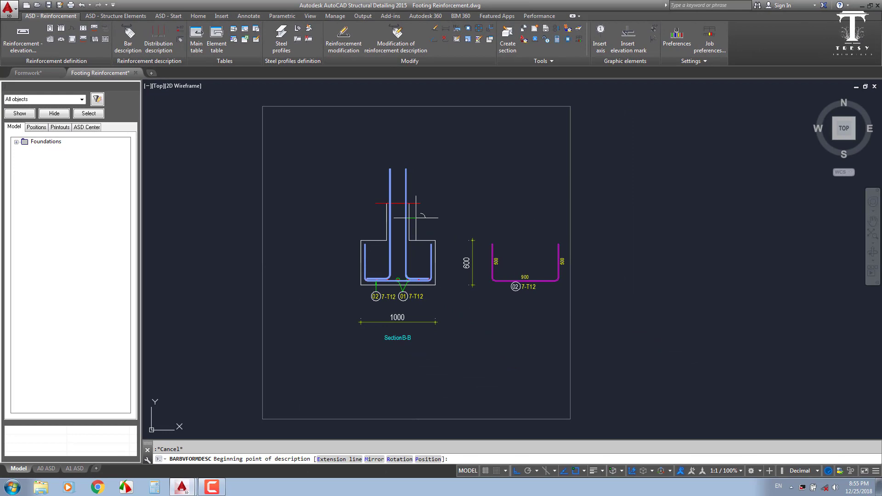
# Step: Place the 2x2-T16 description beside Section B-B's vertical bar
pyautogui.click(415, 218)
pyautogui.scroll(-5, 415, 218)
pyautogui.scroll(-2, 528, 152)
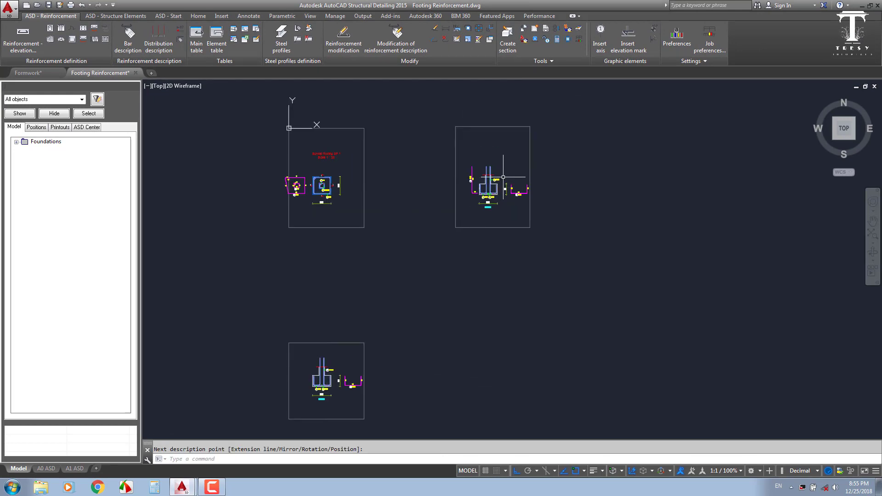
pyautogui.scroll(8, 503, 177)
# Step: Change Section A-A's 05 4-T16 label to read 05 2x2-T16
pyautogui.click(396, 36)
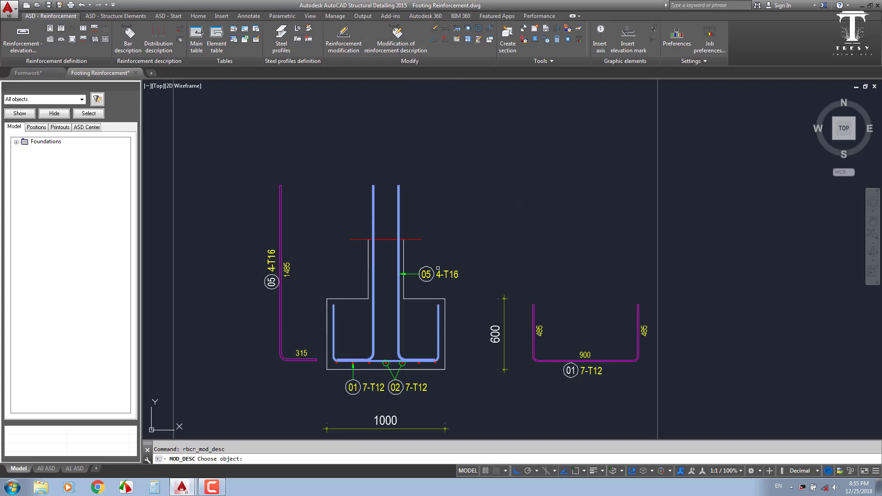
pyautogui.click(427, 276)
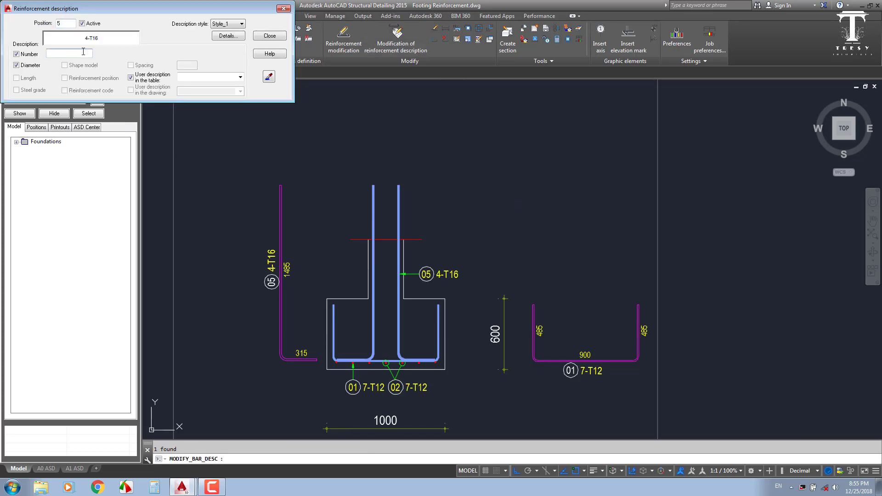
pyautogui.write('2x2')
pyautogui.click(269, 35)
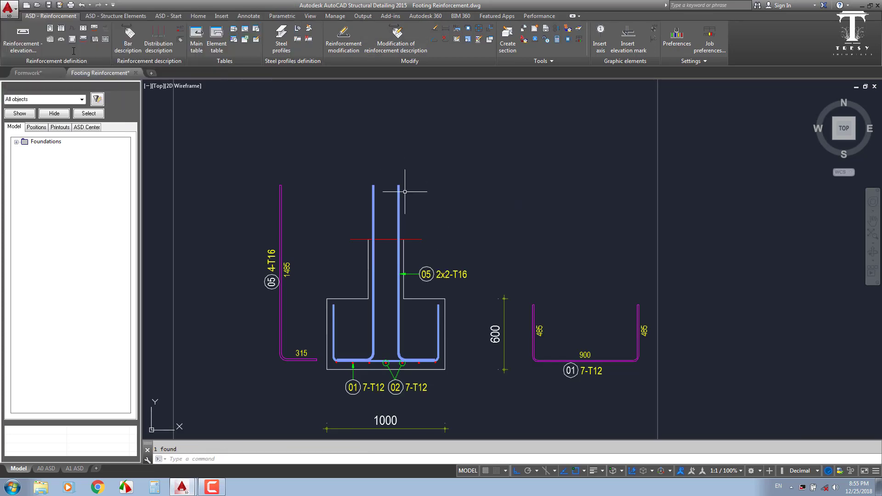
pyautogui.scroll(-2, 441, 239)
pyautogui.scroll(-1, 423, 239)
pyautogui.scroll(3, 414, 239)
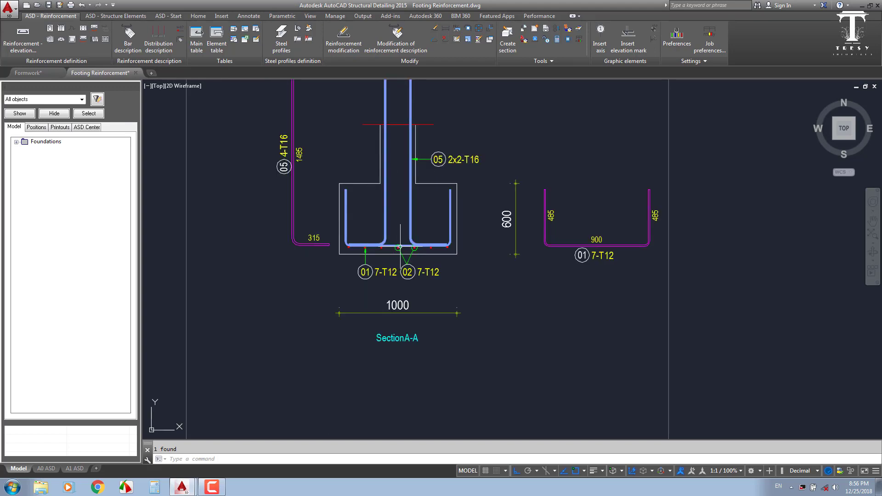
pyautogui.scroll(-2, 275, 191)
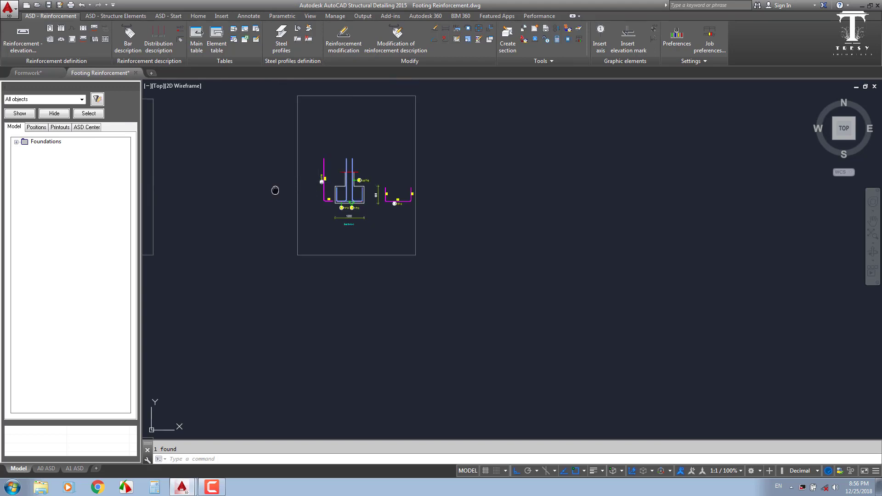
pyautogui.moveTo(276, 191); pyautogui.dragTo(456, 168, button='middle')
# Step: Define a single-zone linear distribution for the inner R8 stirrup between two picked points
pyautogui.scroll(3, 402, 147)
pyautogui.click(402, 147)
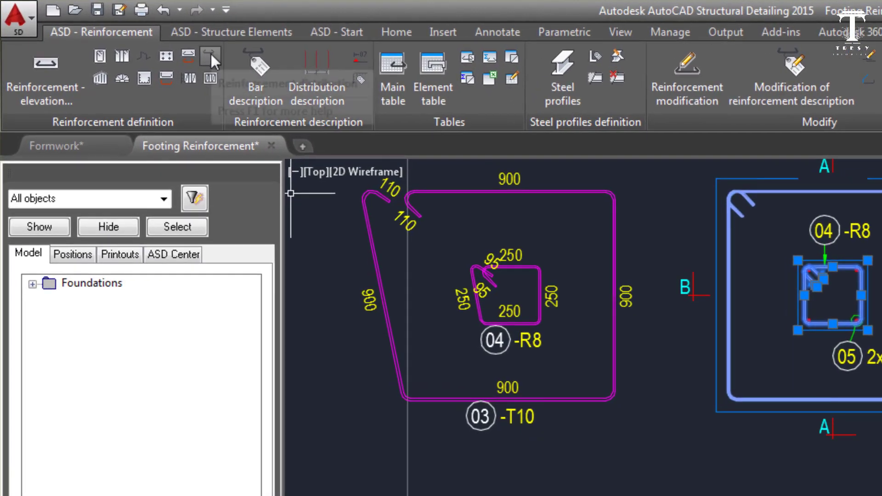
pyautogui.click(211, 54)
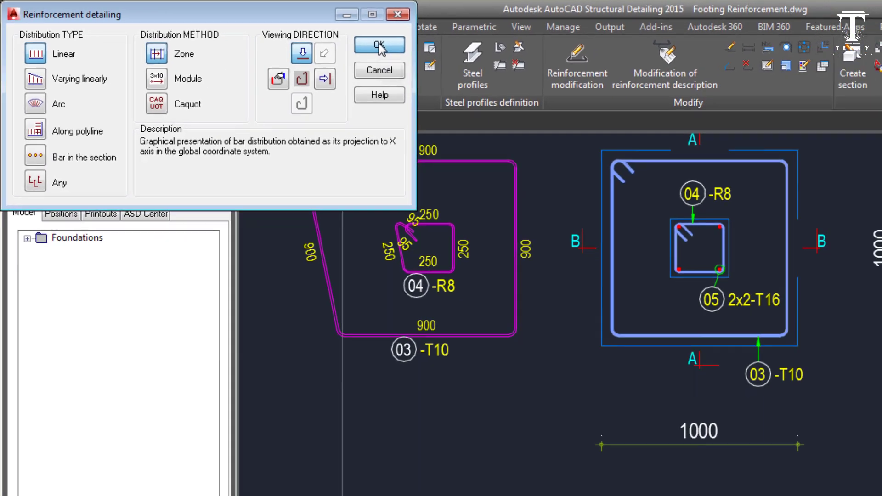
pyautogui.click(443, 54)
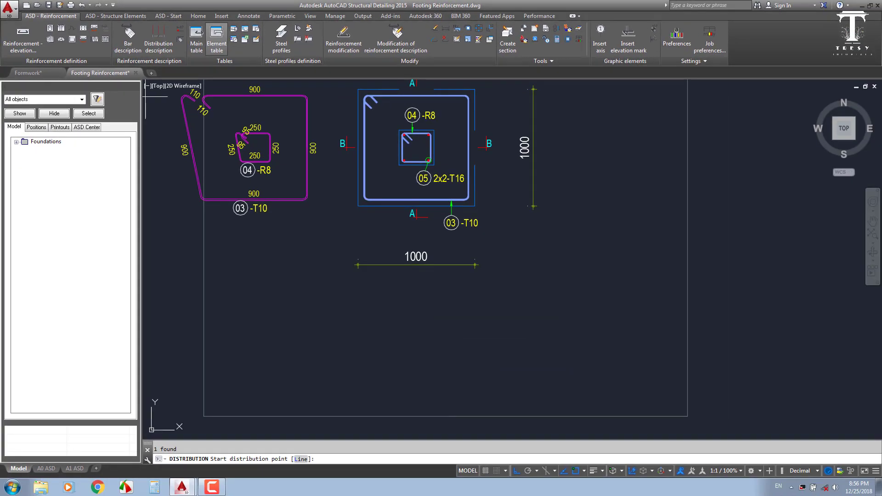
pyautogui.click(358, 211)
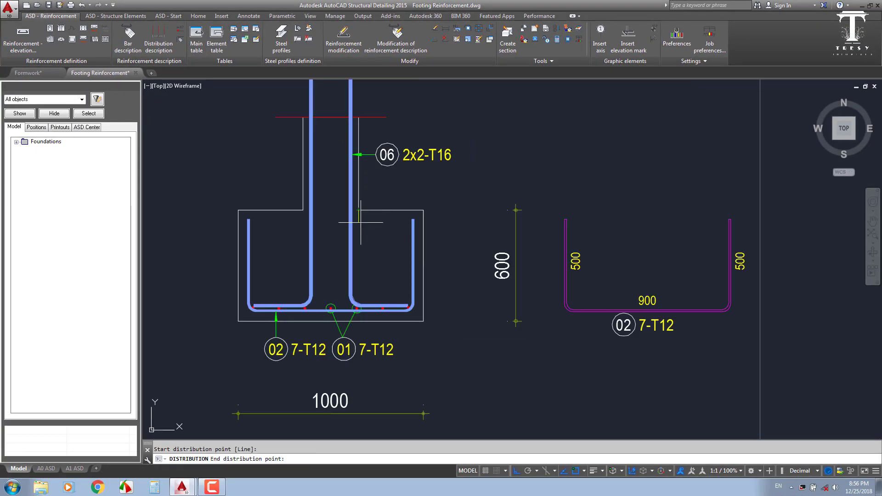
pyautogui.click(360, 307)
pyautogui.write('n')
pyautogui.press('Return')
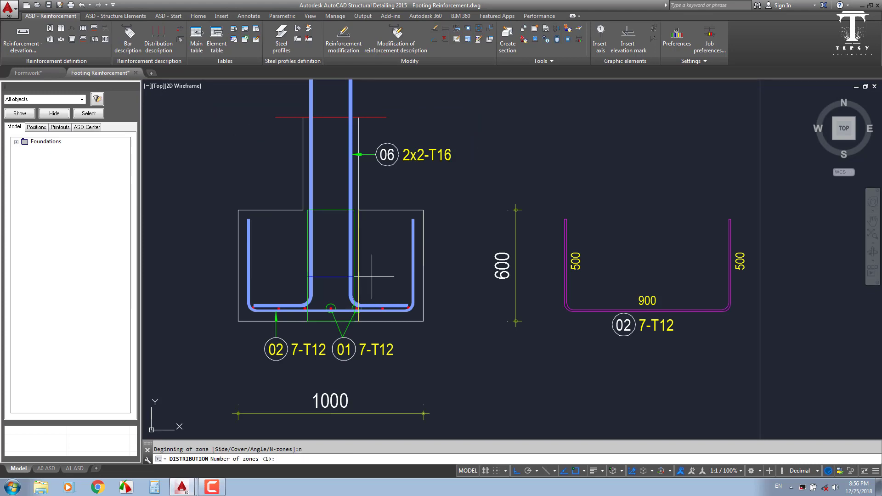
pyautogui.press('Return')
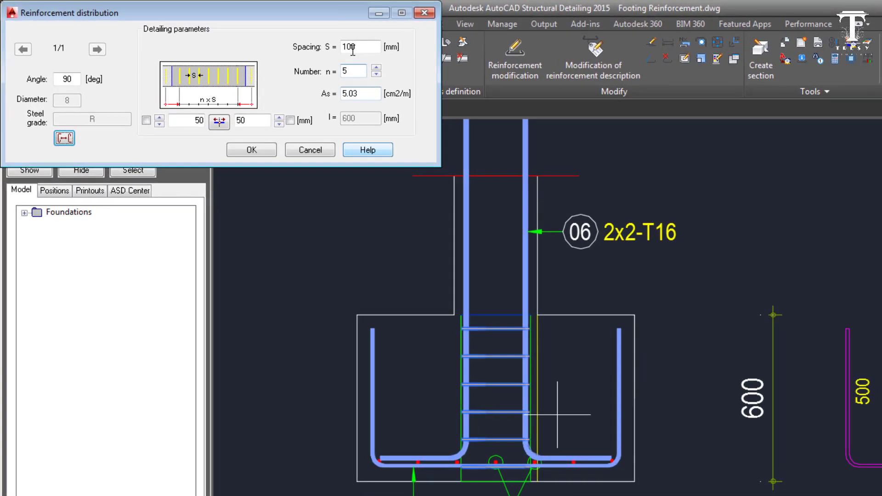
# Step: Set stirrup spacing to 200 and the right end offset to 50, leaving 150 left
pyautogui.doubleClick(353, 47)
pyautogui.write('200')
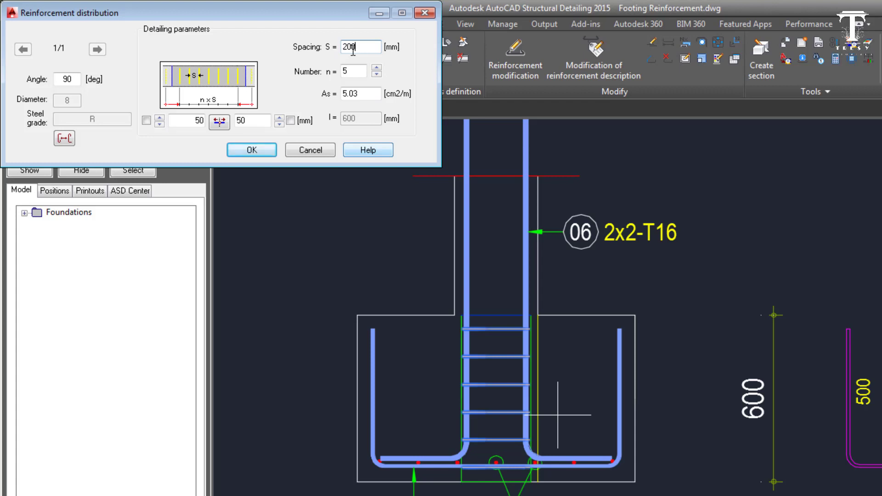
pyautogui.click(353, 73)
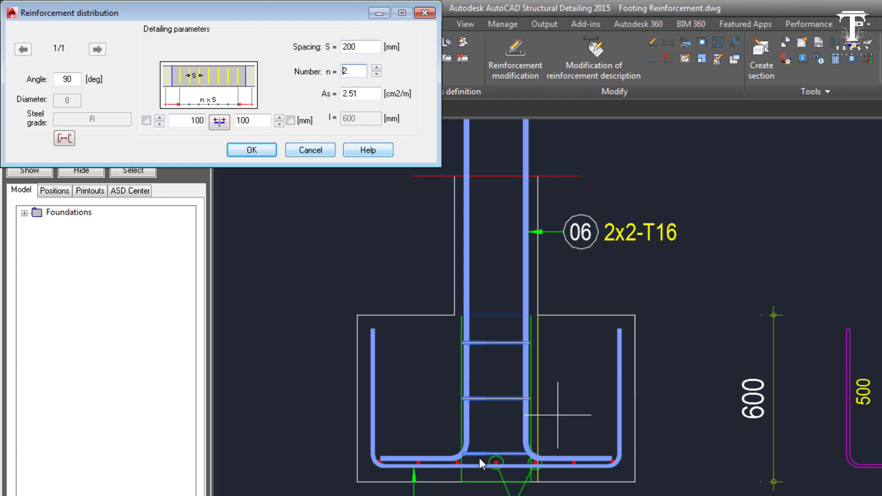
pyautogui.doubleClick(246, 123)
pyautogui.write('50')
pyautogui.click(197, 124)
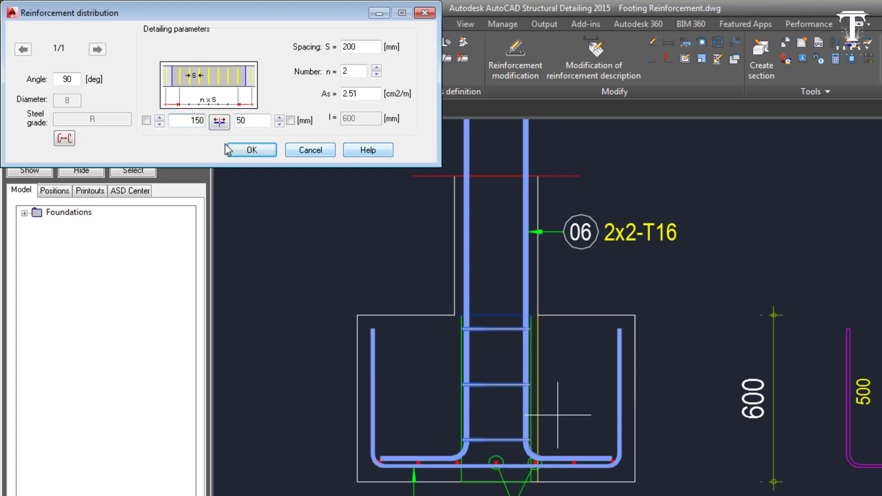
# Step: Place the slash-style stirrup distribution line and mirror the 3-R8 04 label to the section's left
pyautogui.click(252, 150)
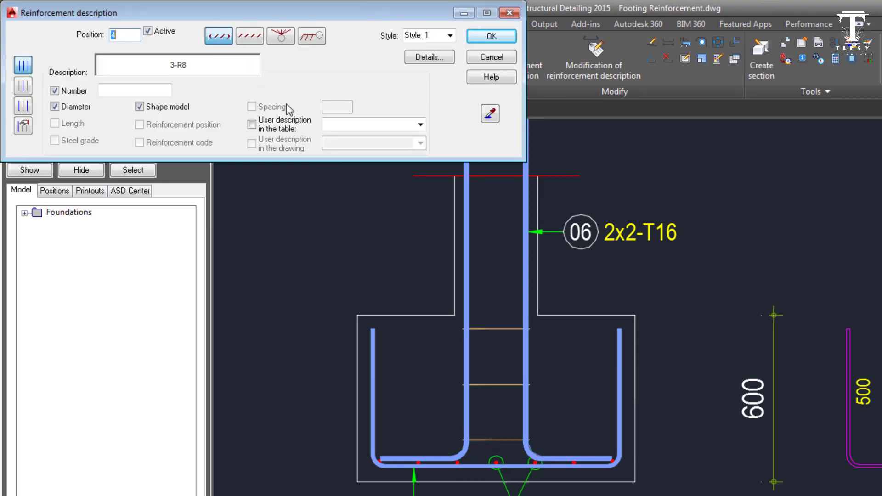
pyautogui.click(251, 38)
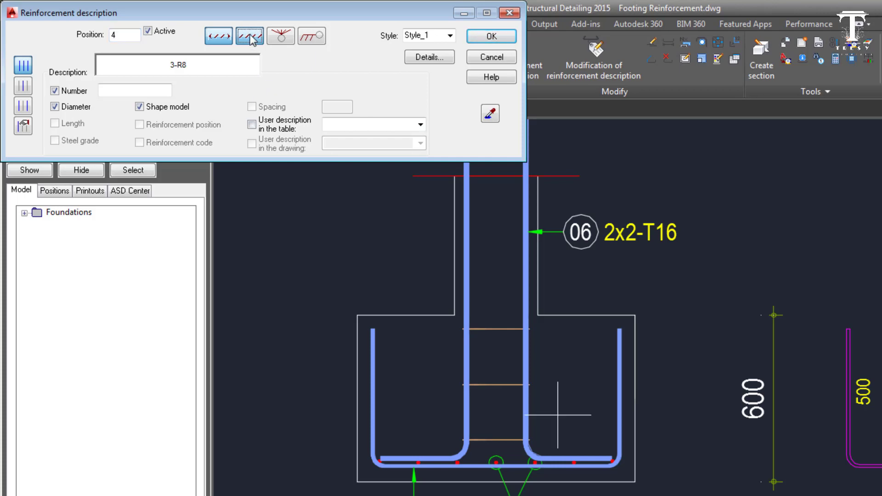
pyautogui.click(483, 38)
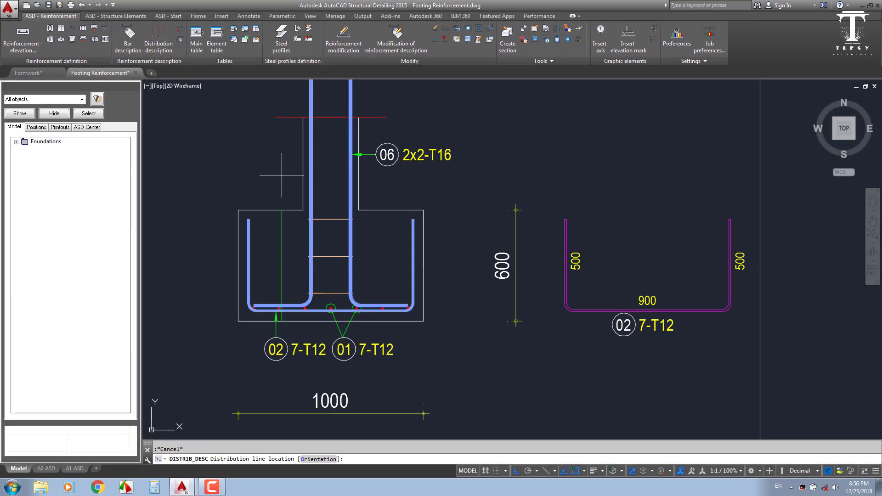
pyautogui.click(210, 181)
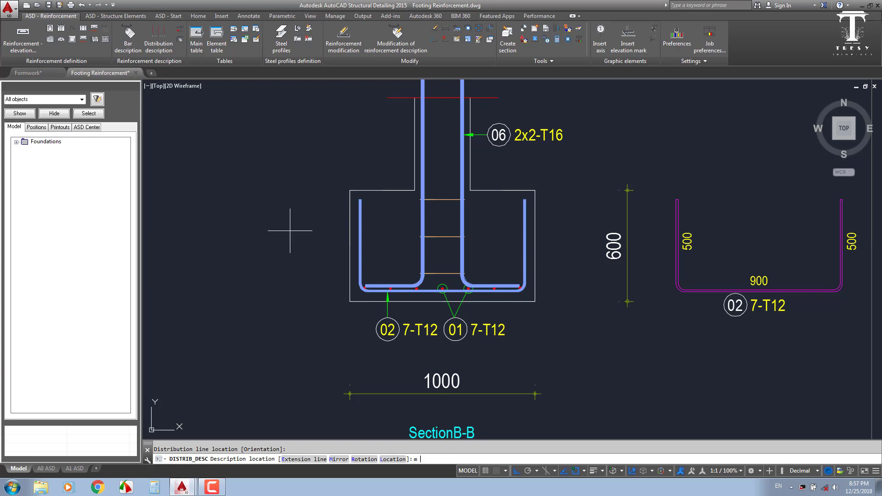
pyautogui.write('m')
pyautogui.press('Return')
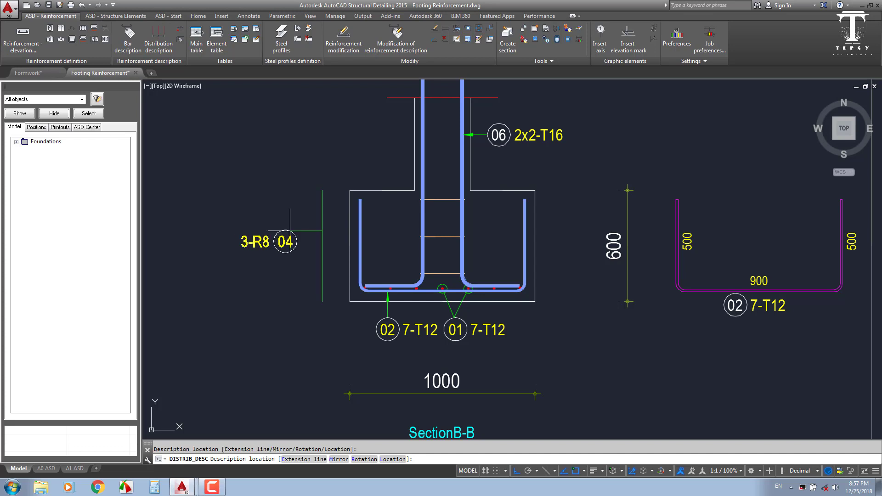
pyautogui.click(290, 231)
pyautogui.press('Escape')
# Step: Select the R8 stirrups and their label in Section B-B
pyautogui.scroll(-2, 356, 282)
pyautogui.click(355, 282)
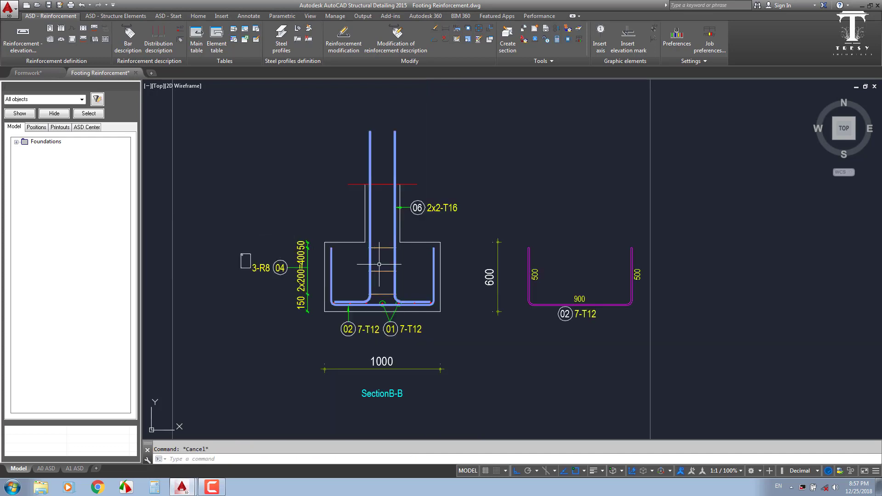
pyautogui.click(406, 220)
# Step: Copy the selected 3-R8 stirrups and label into Section A-A
pyautogui.click(279, 274)
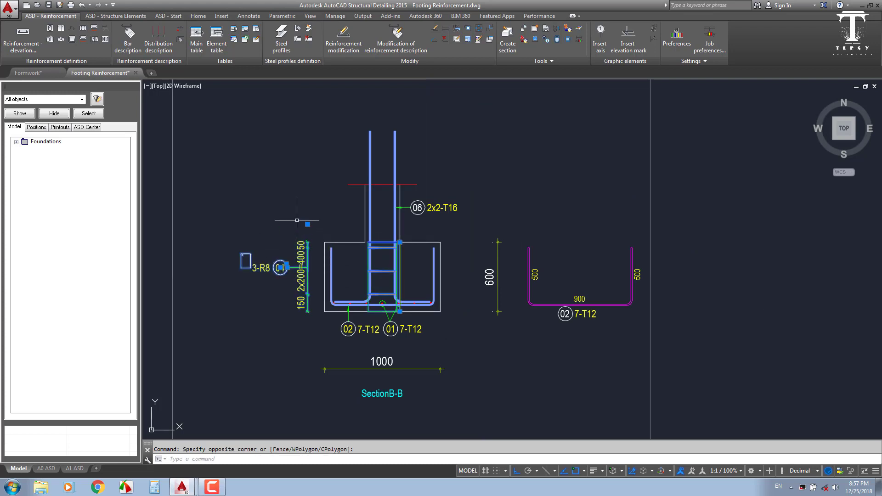
pyautogui.write('co')
pyautogui.press('Return')
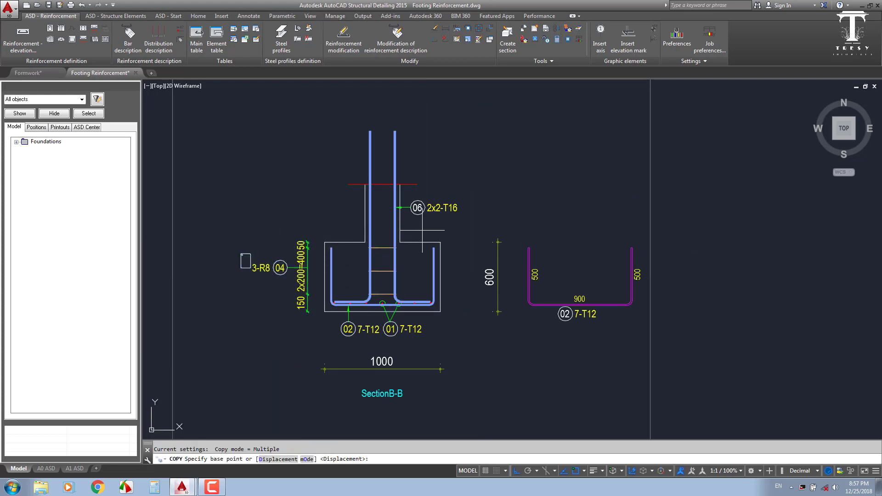
pyautogui.click(400, 242)
pyautogui.scroll(-3, 505, 168)
pyautogui.scroll(-2, 493, 227)
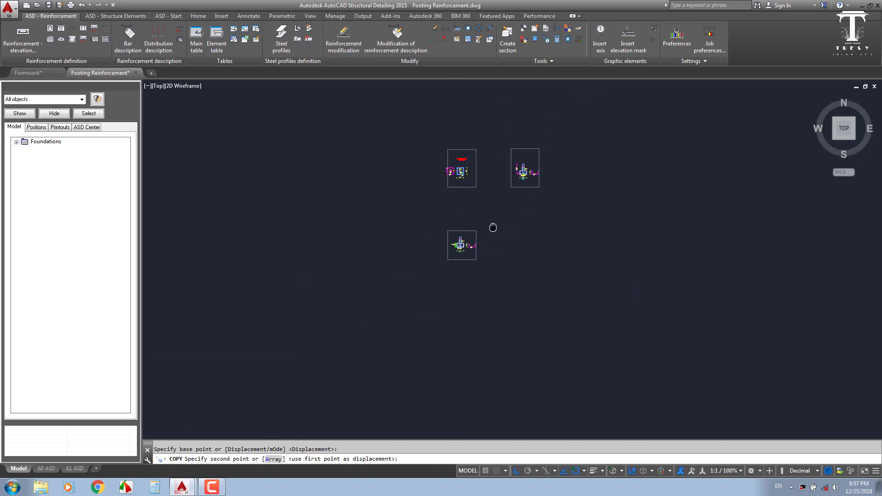
pyautogui.scroll(2, 494, 221)
pyautogui.scroll(4, 494, 221)
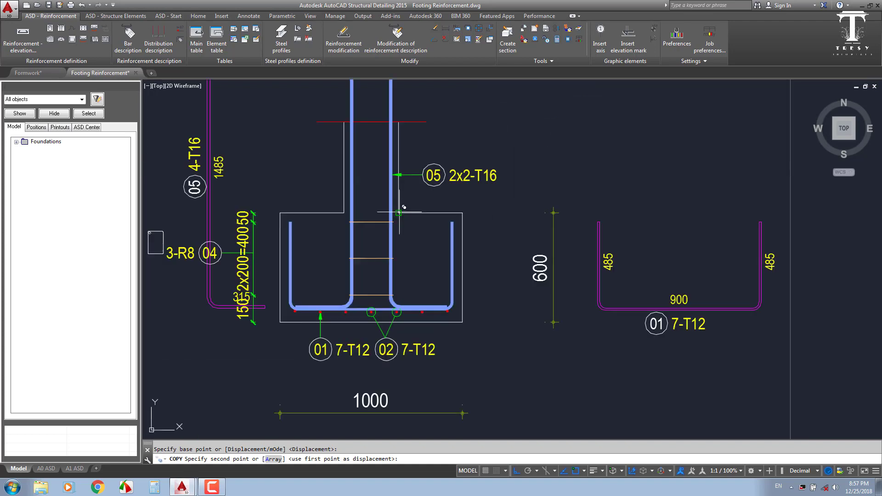
pyautogui.click(404, 199)
pyautogui.press('Escape')
# Step: Move the bar 05 shape to the left of the 3-R8 label
pyautogui.scroll(-1, 313, 229)
pyautogui.moveTo(313, 228); pyautogui.dragTo(380, 220, button='middle')
pyautogui.click(381, 220)
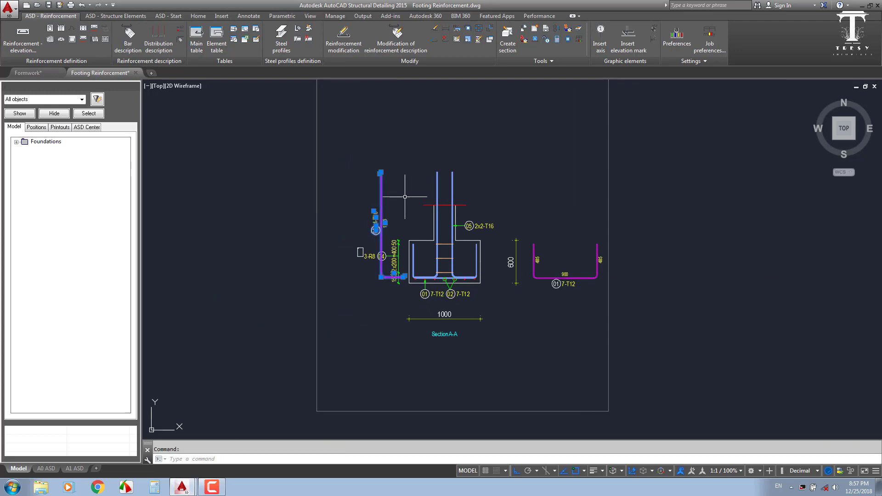
pyautogui.write('m')
pyautogui.press('Return')
pyautogui.click(411, 148)
pyautogui.click(349, 252)
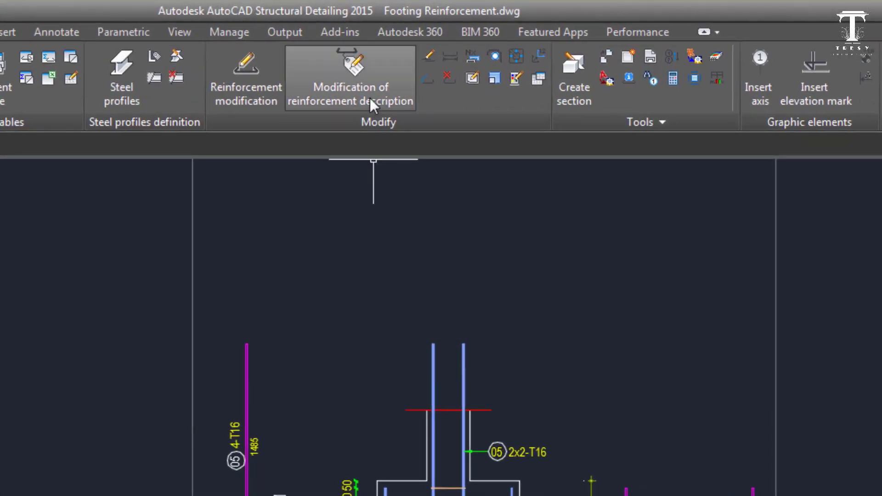
# Step: Make the copied 3-R8 reinforcement description inactive
pyautogui.click(371, 98)
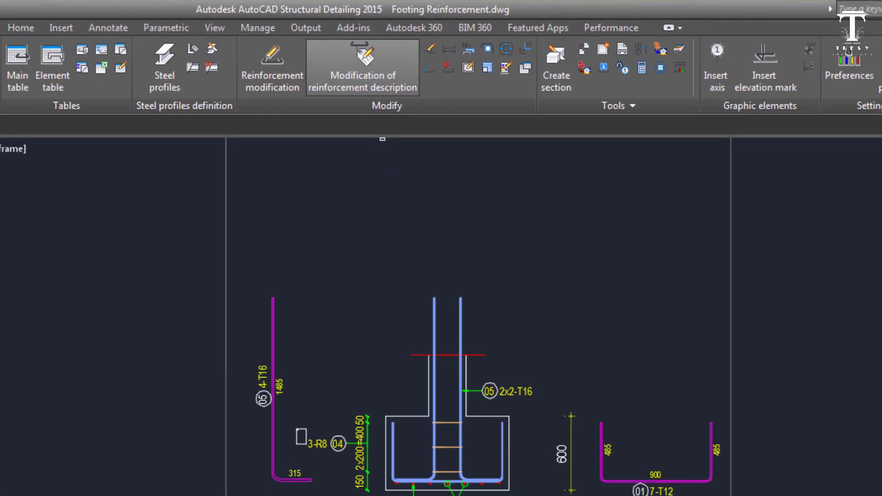
pyautogui.click(382, 257)
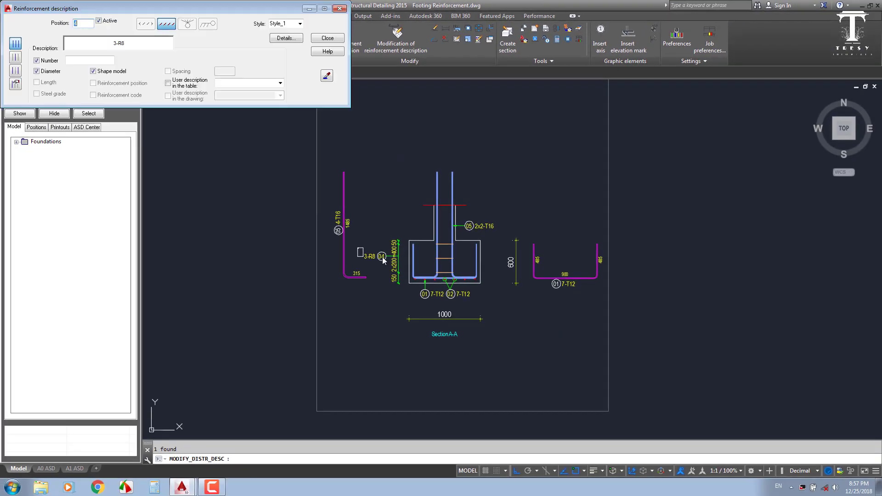
pyautogui.click(108, 21)
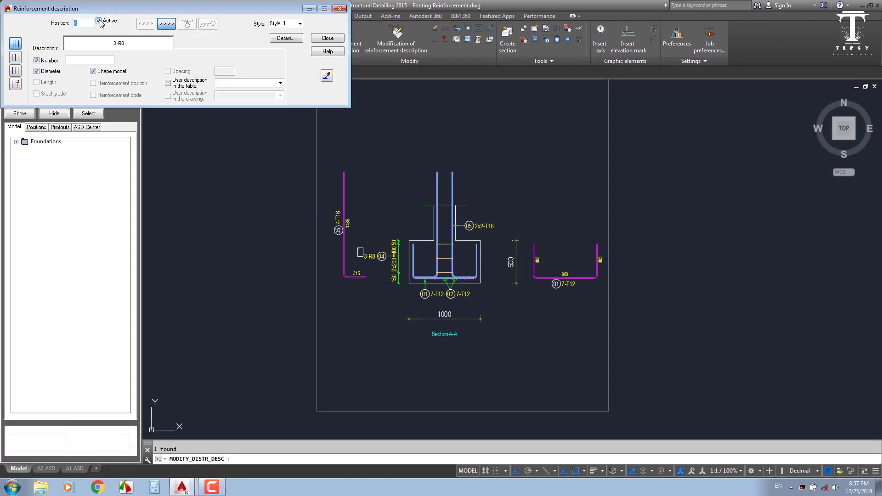
pyautogui.click(326, 39)
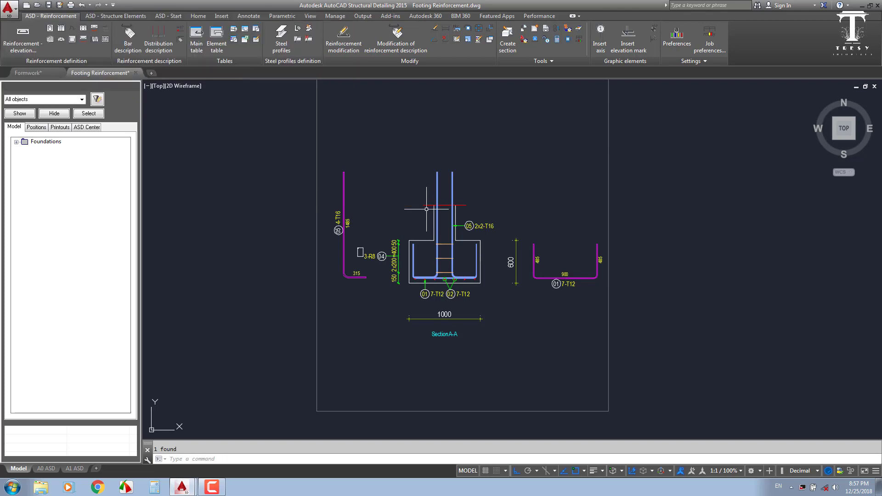
# Step: Change the left bar 03 label on the plan from -T10 to 1-T10
pyautogui.scroll(-4, 426, 209)
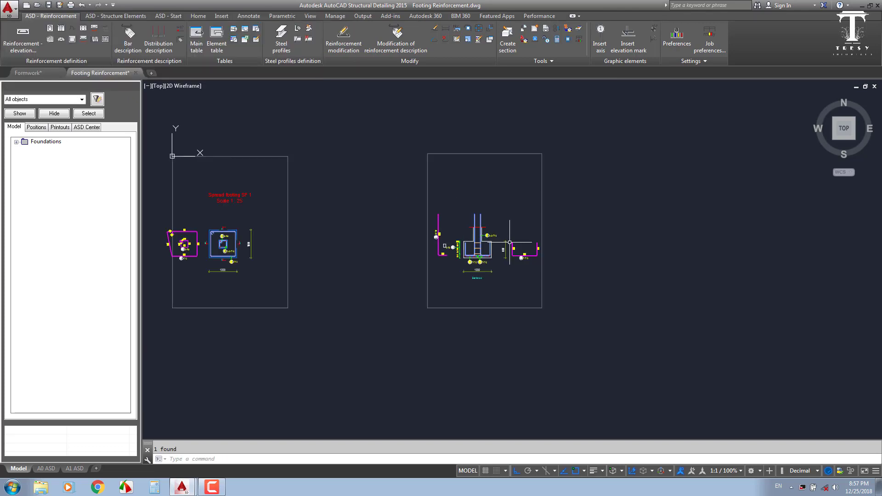
pyautogui.scroll(-2, 411, 272)
pyautogui.moveTo(411, 271); pyautogui.dragTo(423, 242, button='middle')
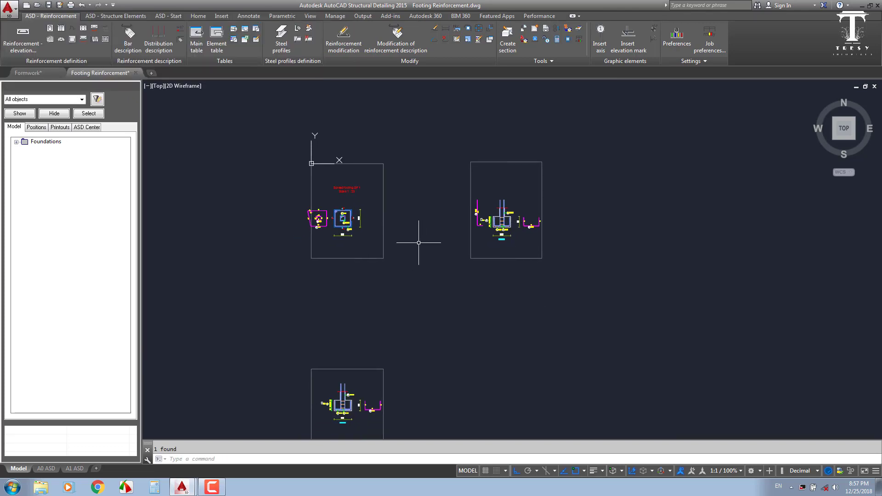
pyautogui.scroll(2, 322, 229)
pyautogui.scroll(2, 322, 229)
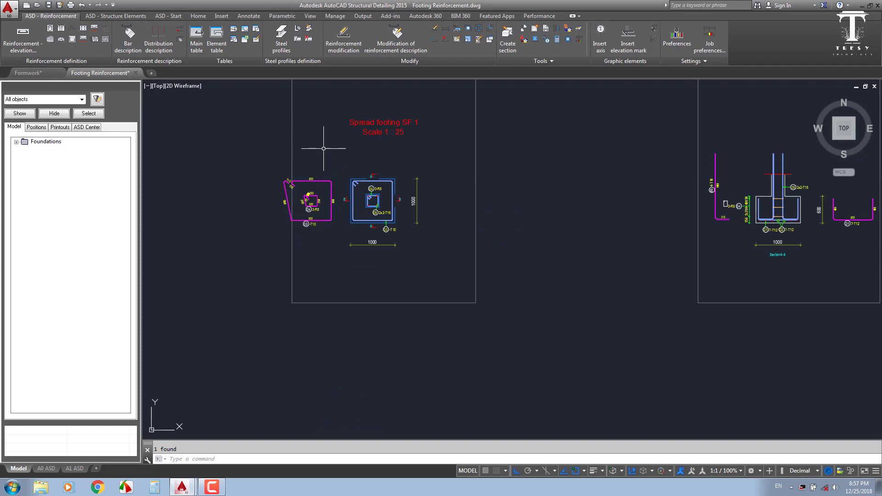
pyautogui.click(396, 35)
pyautogui.scroll(2, 362, 207)
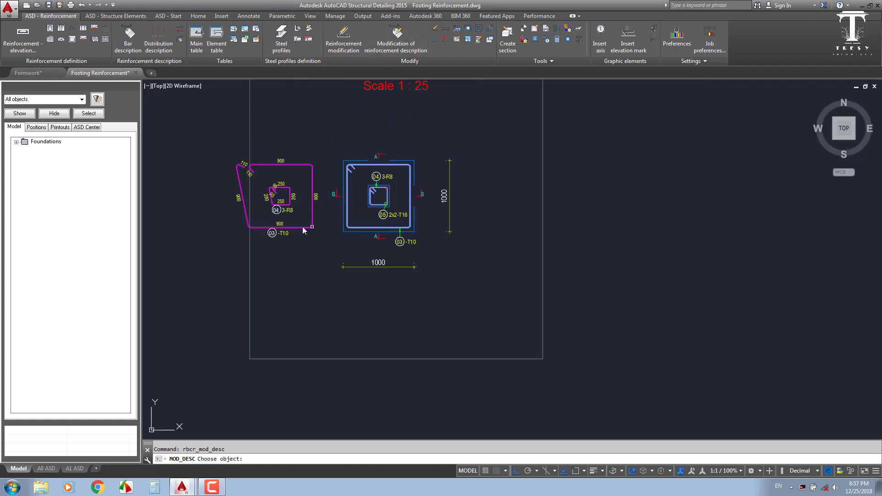
pyautogui.click(298, 225)
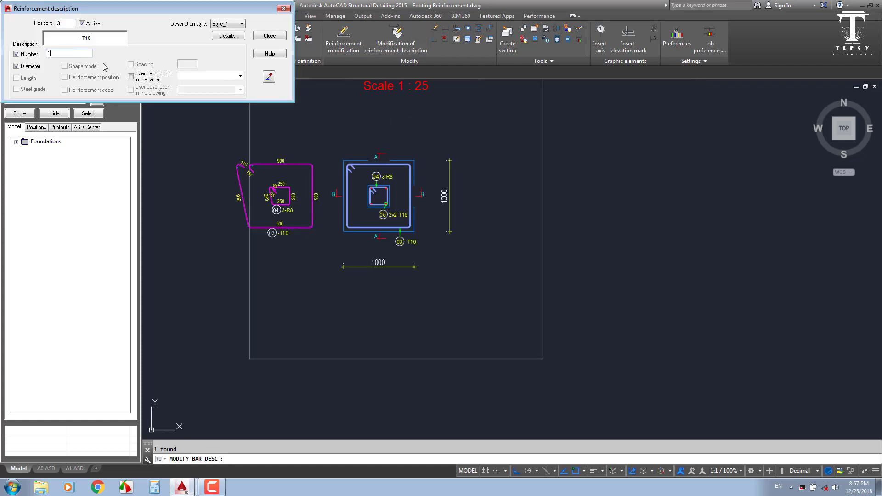
pyautogui.click(270, 36)
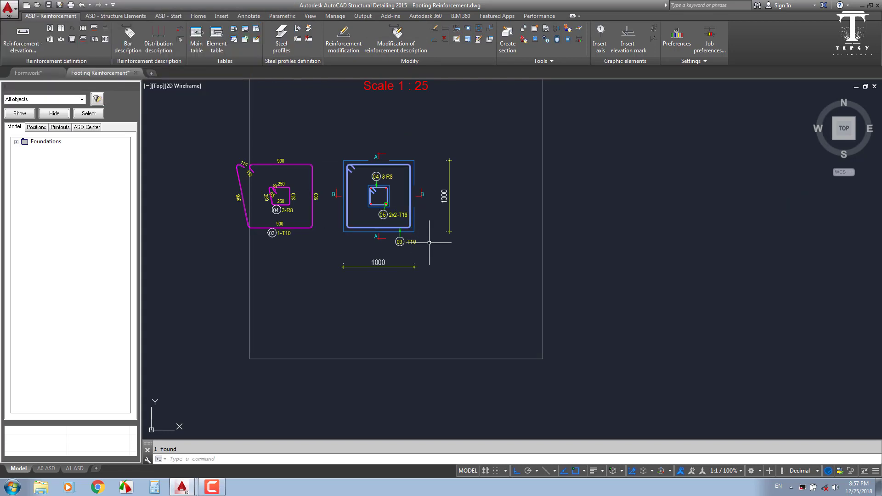
# Step: Change the right bar 03 label from -T10 to 1-T10
pyautogui.click(412, 242)
pyautogui.press('Return')
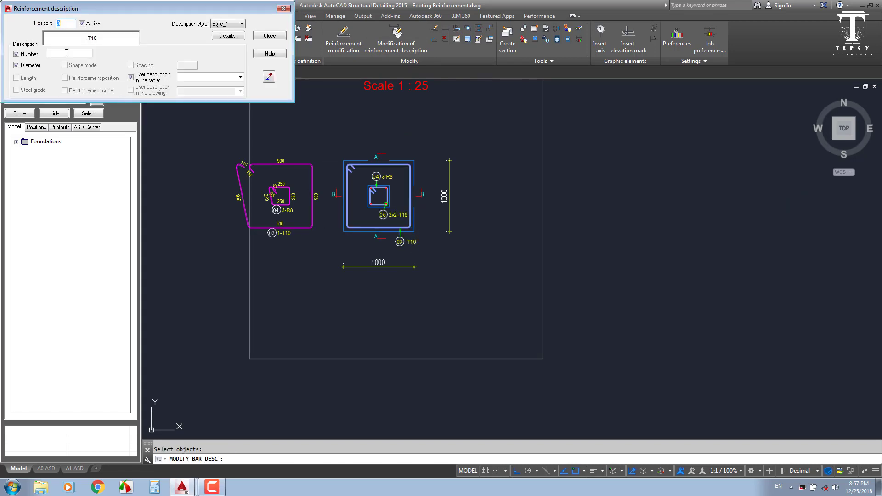
pyautogui.click(66, 53)
pyautogui.press('Return')
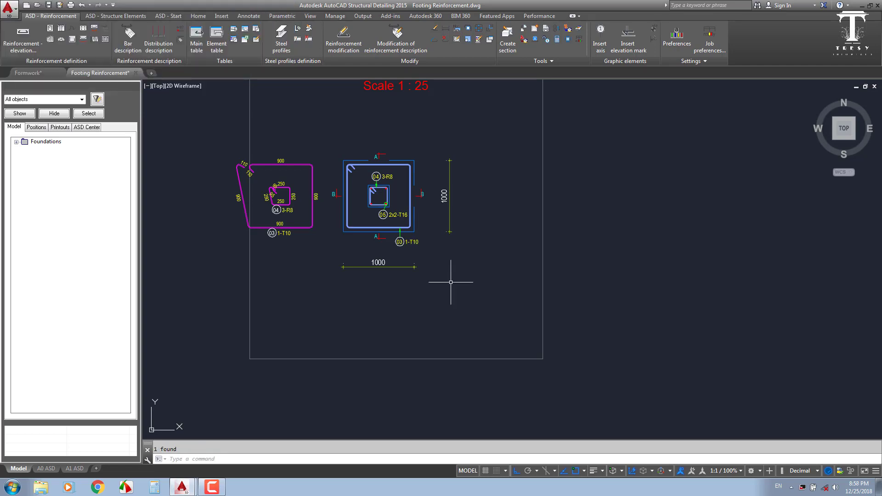
# Step: Save Footing Reinforcement.dwg and close its drawing tab
pyautogui.scroll(-5, 450, 282)
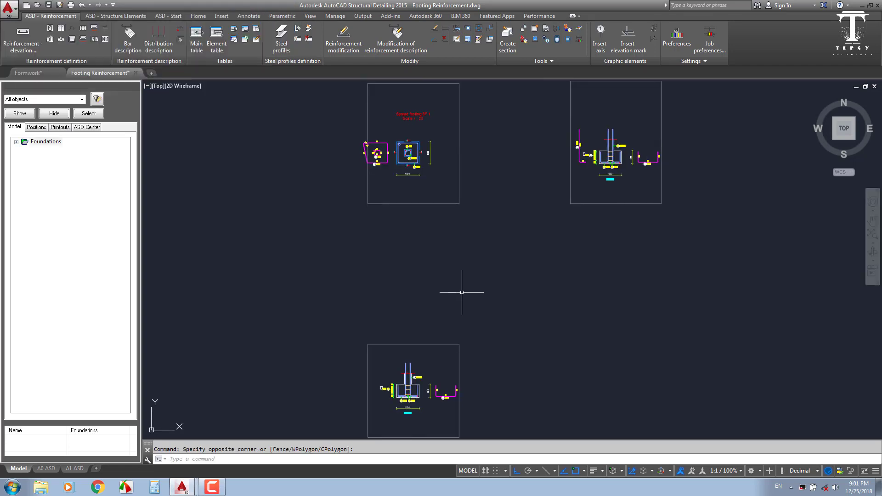
pyautogui.hotkey('ctrl', 's')
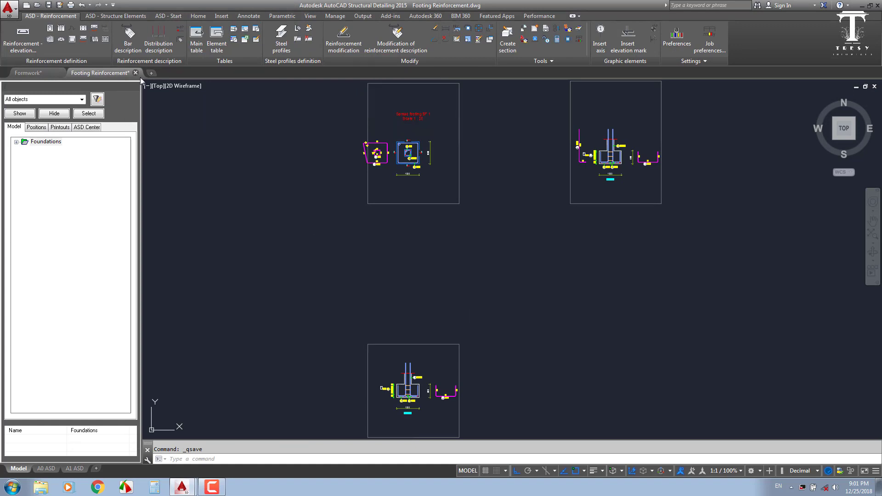
pyautogui.click(432, 264)
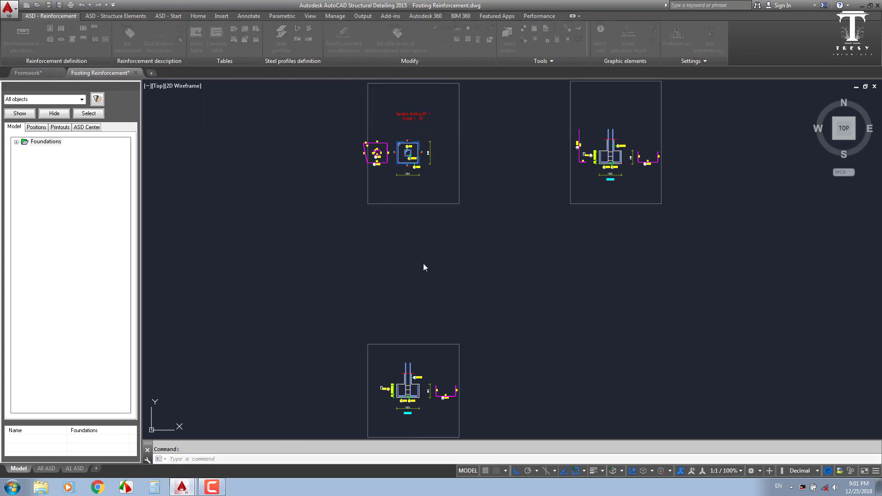